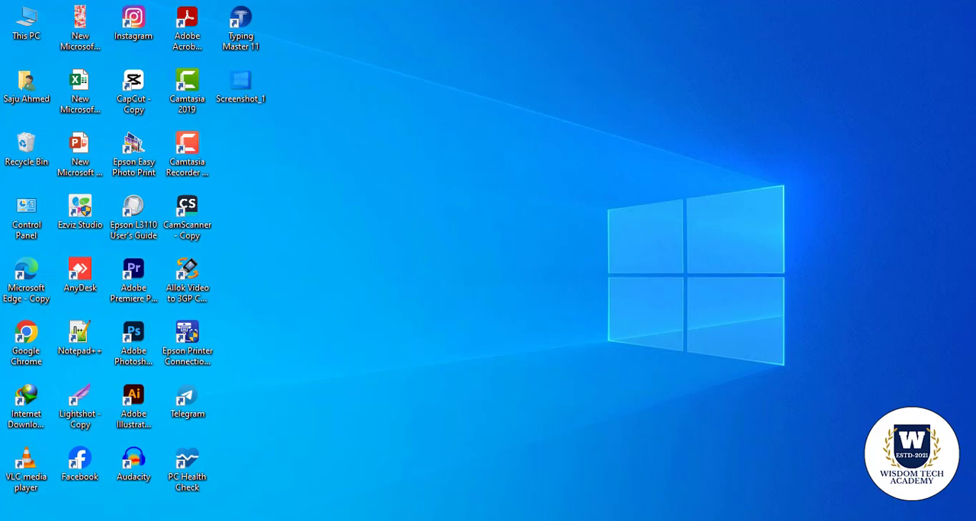
Switch to the open Word document and review the preset page margins
left_click(751, 451)
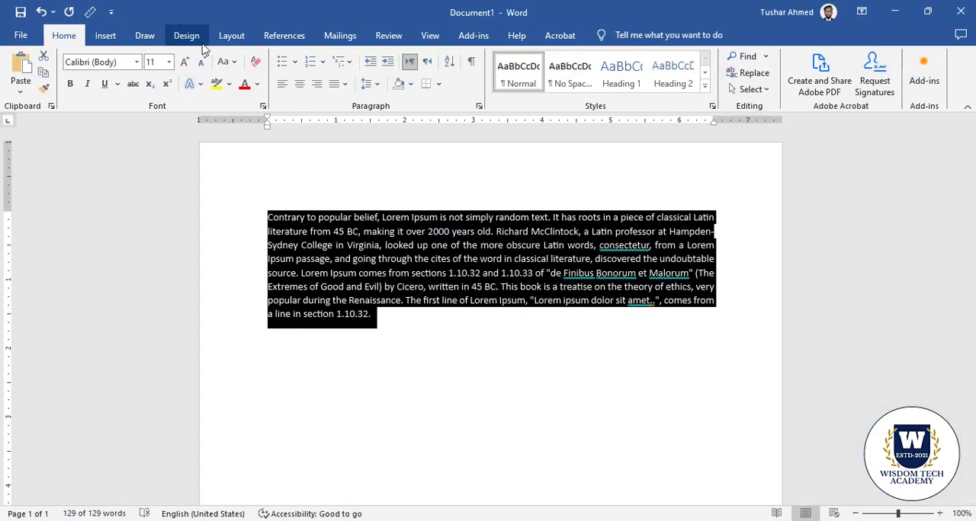
left_click(189, 38)
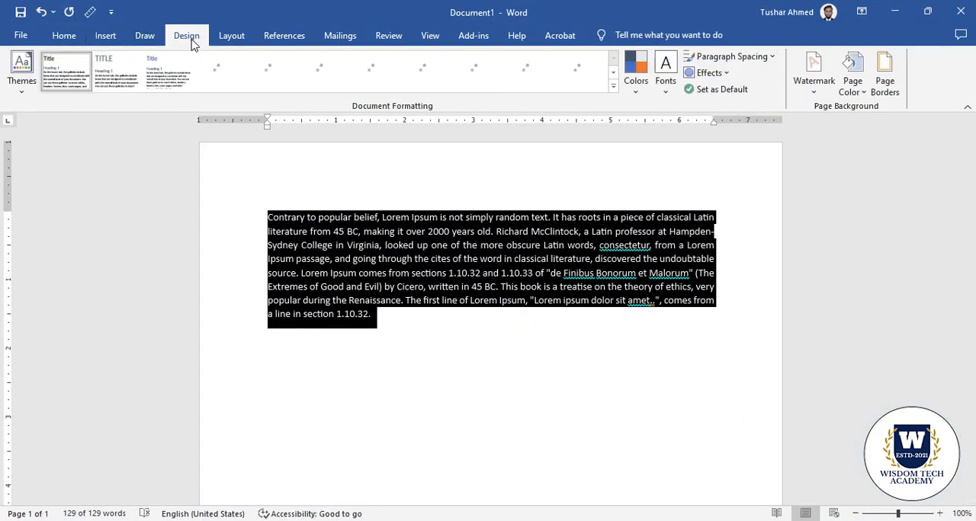
left_click(232, 38)
left_click(334, 244)
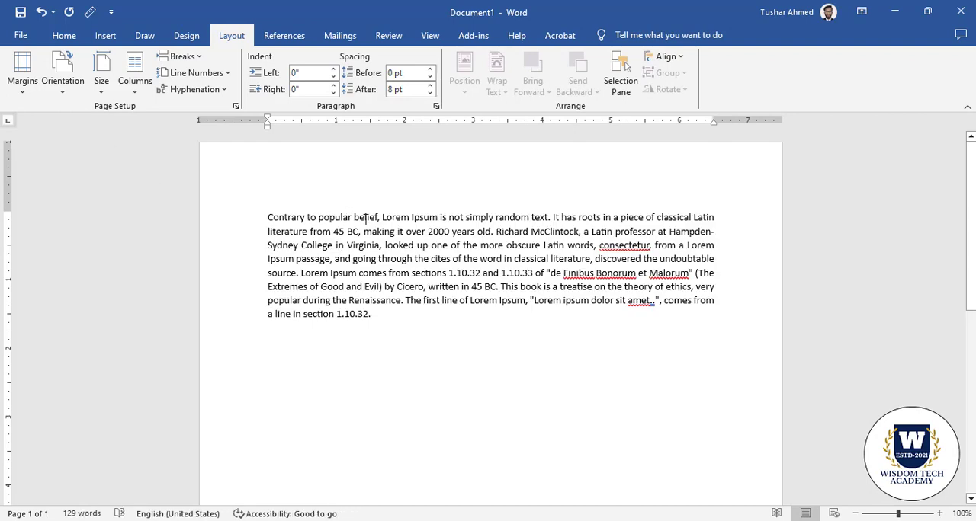
left_click(23, 90)
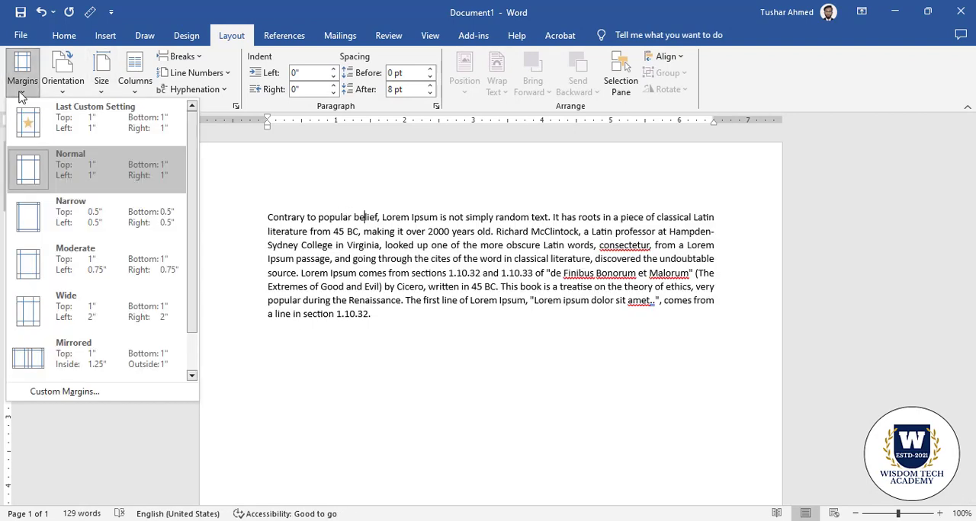
scroll(193, 183, "down", 1)
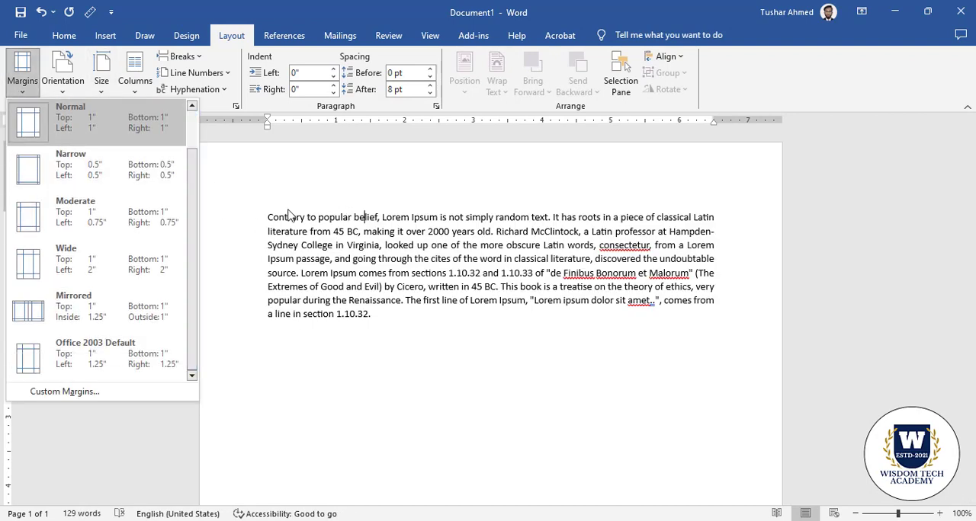
left_click(293, 208)
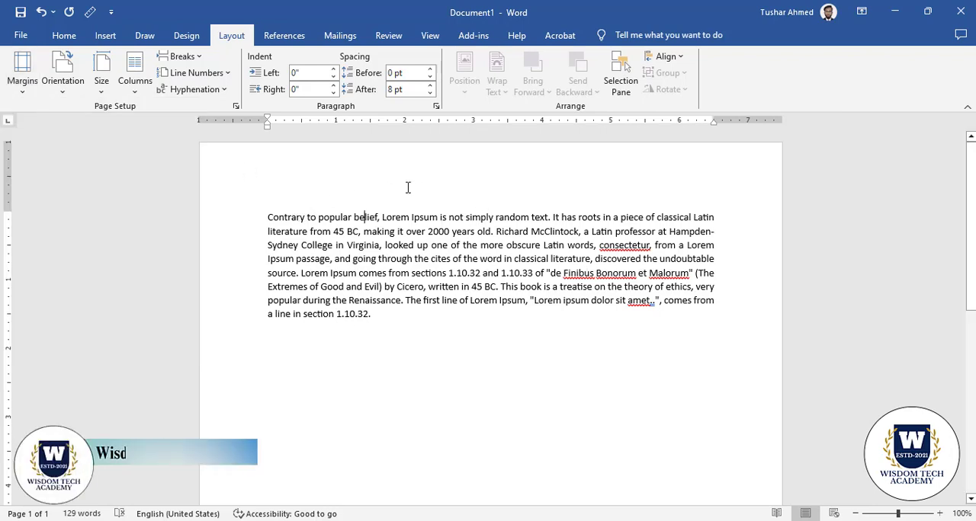
Try the Narrow margin preset with 0.5" on all sides, and undo it
left_click(25, 91)
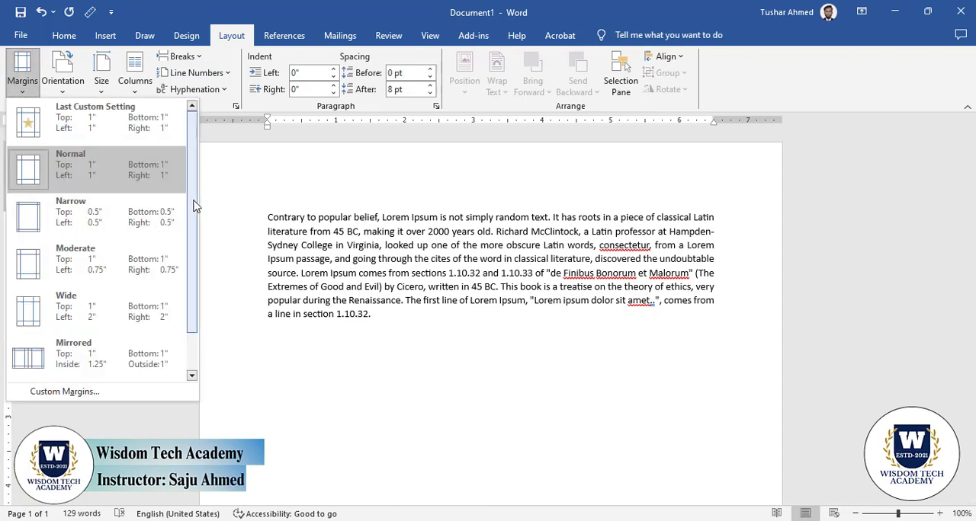
mouse_move(192, 203)
left_mouse_down()
mouse_move(191, 257)
mouse_move(192, 189)
left_mouse_up()
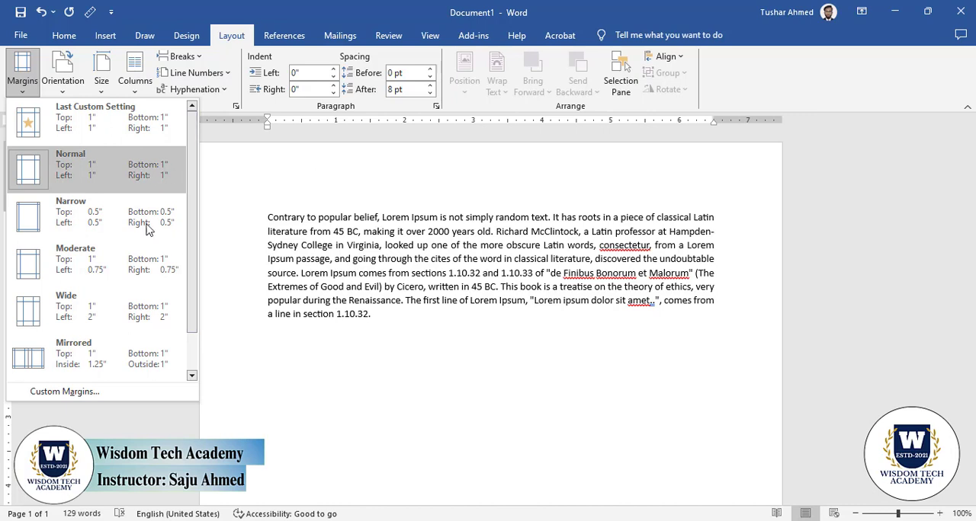
mouse_move(194, 202)
left_mouse_down()
mouse_move(192, 257)
mouse_move(193, 213)
mouse_move(183, 213)
left_mouse_up()
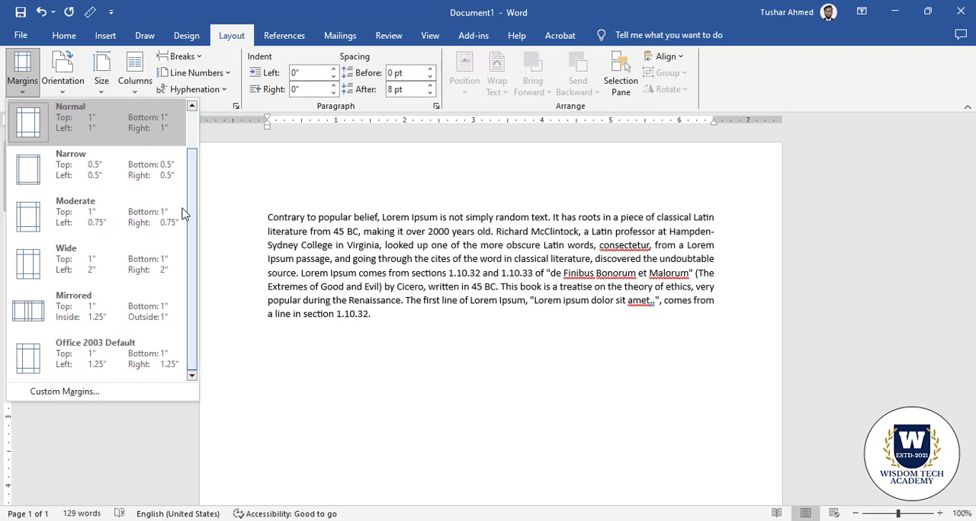
left_click(105, 176)
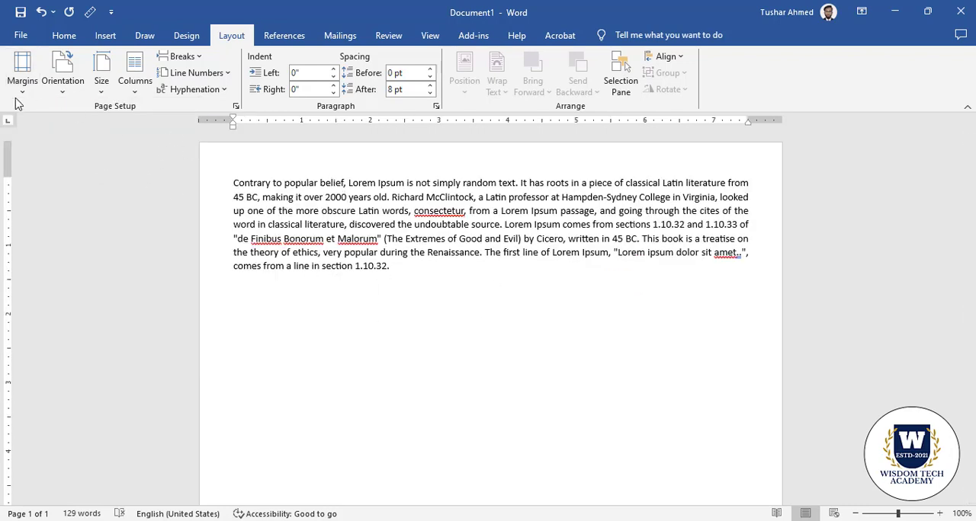
key("ctrl+z")
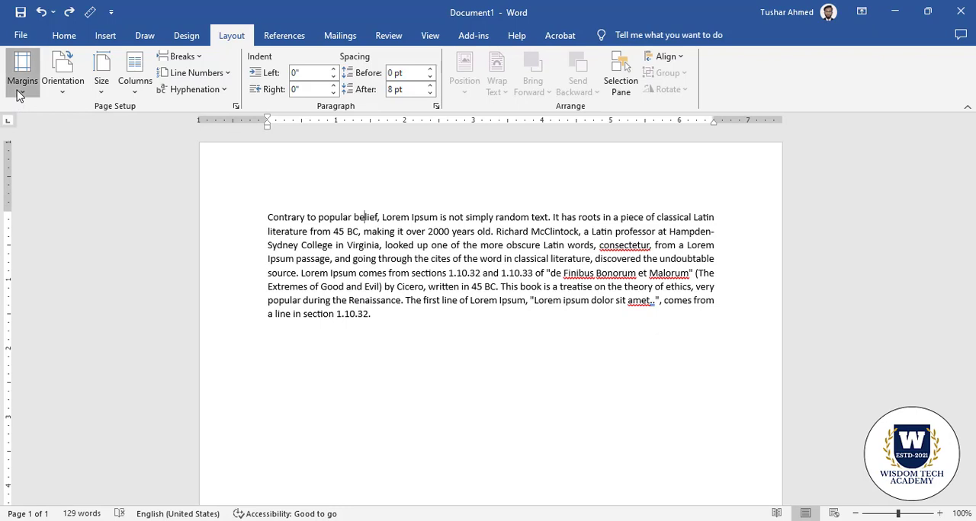
Examine the custom margin settings in Page Setup and close them without making changes
left_click(20, 87)
left_click(114, 393)
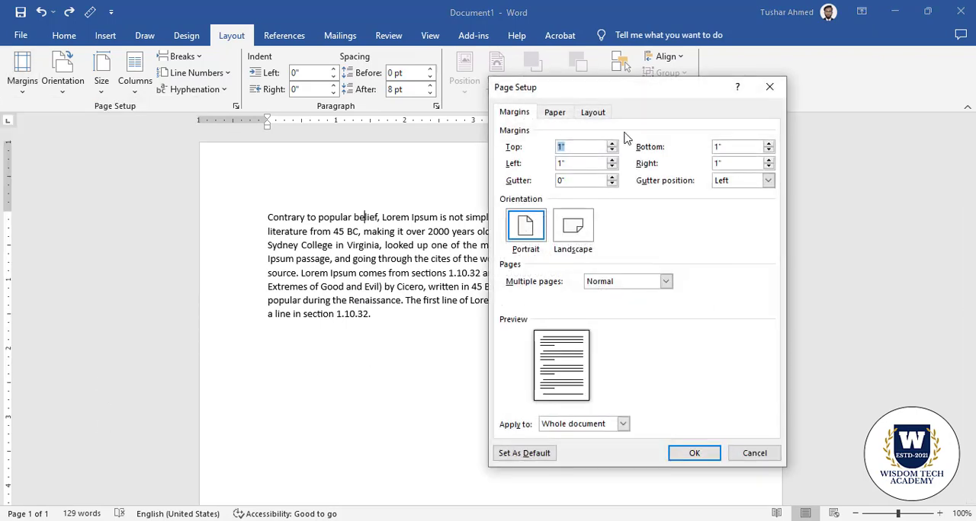
left_click_drag(653, 99, 571, 97)
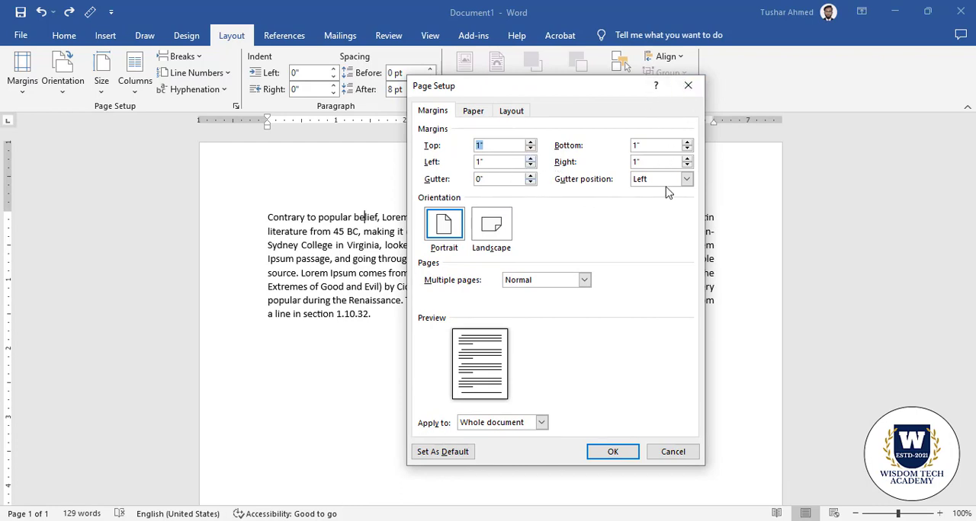
left_click(686, 86)
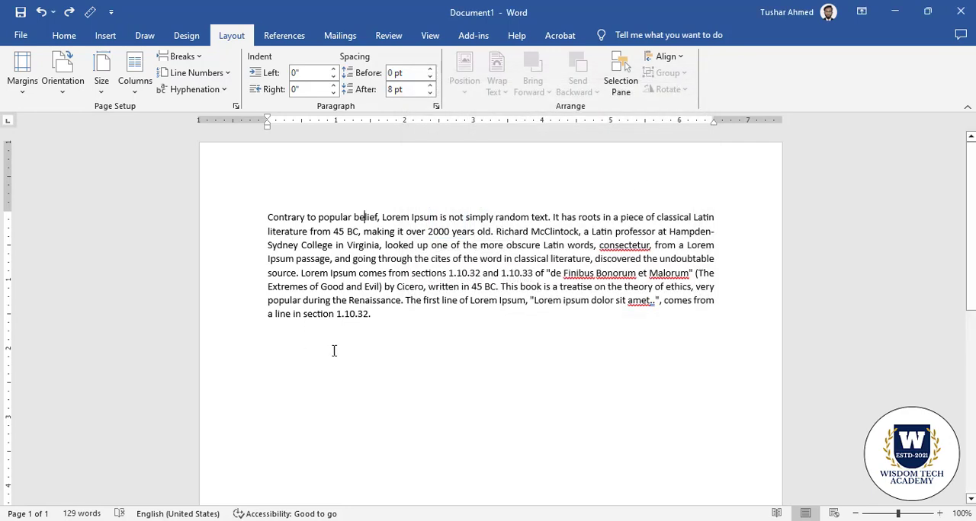
scroll(374, 227, "down", 4)
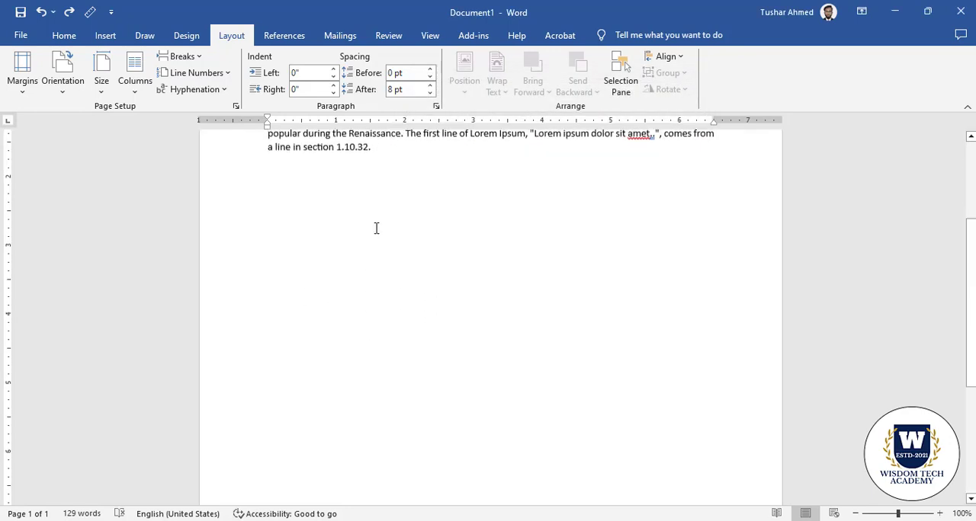
scroll(429, 338, "up", 4)
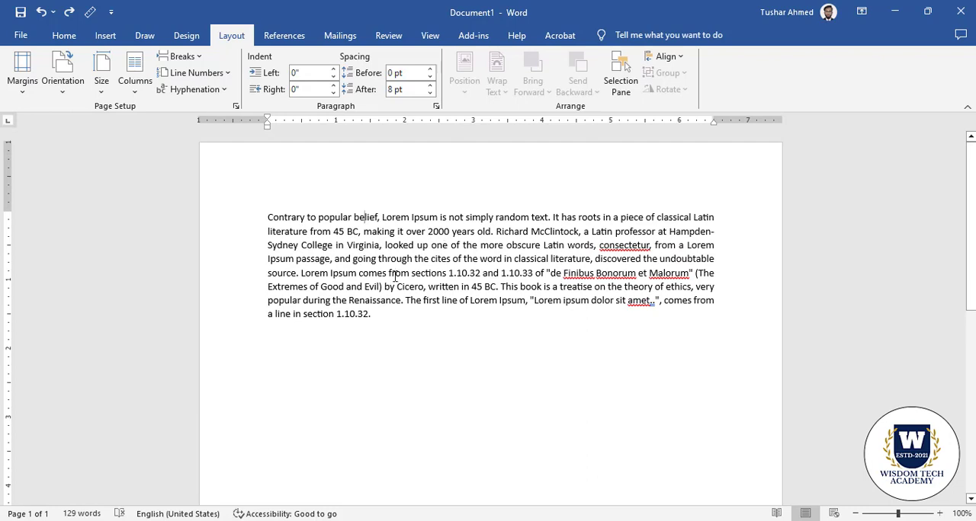
scroll(412, 283, "down", 10)
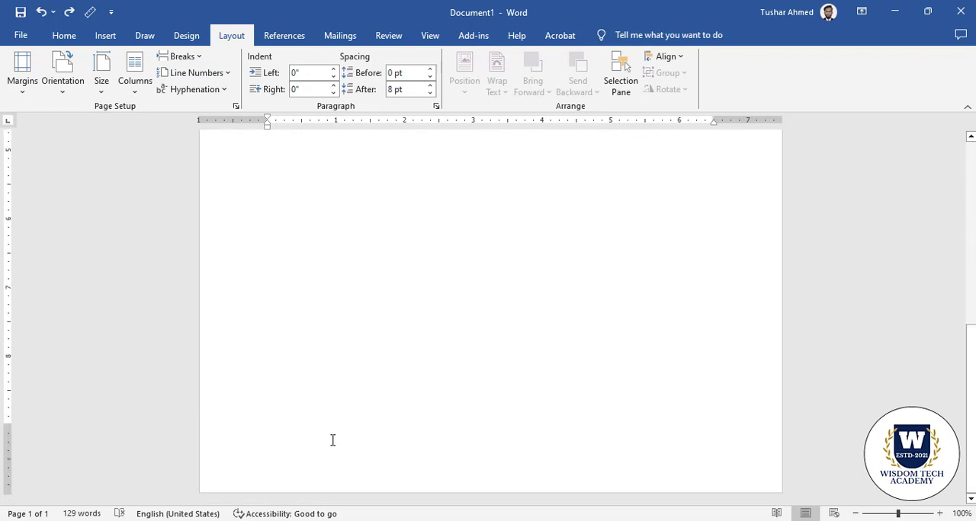
scroll(430, 445, "up", 10)
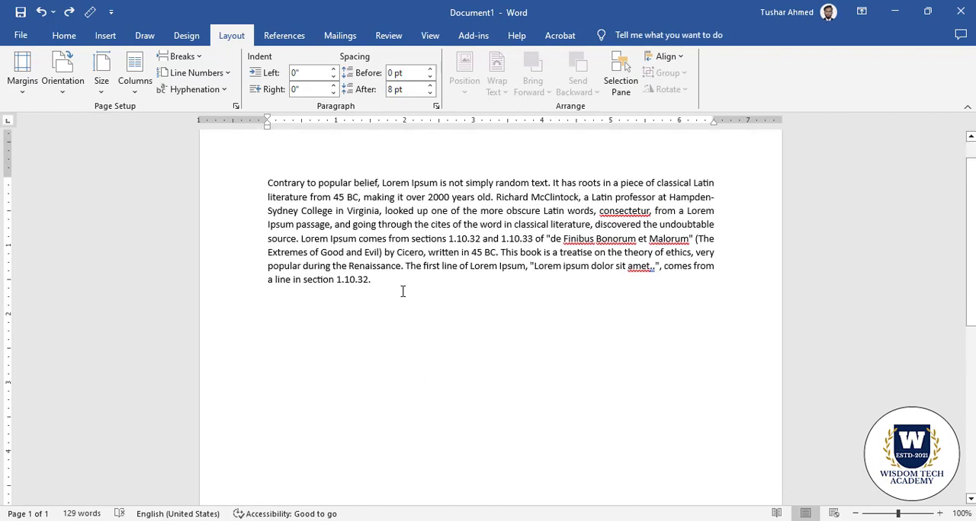
triple_click(246, 183)
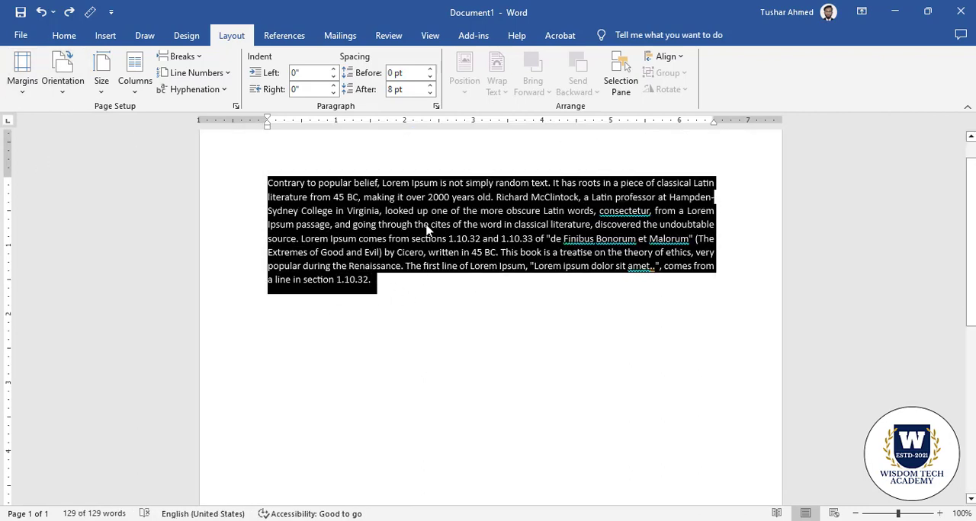
scroll(370, 238, "up", 1)
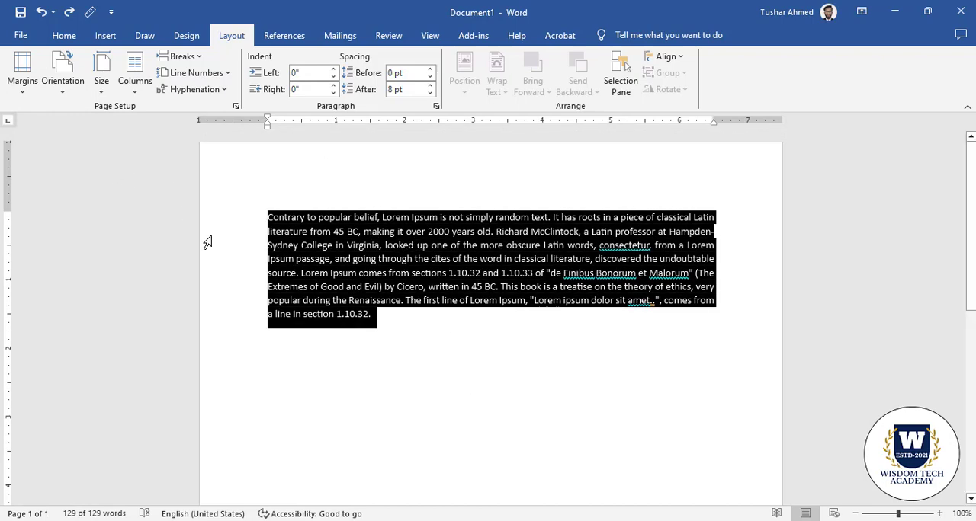
left_click(328, 259)
Look at the page orientation options and check the portrait page in the print preview
left_click(65, 86)
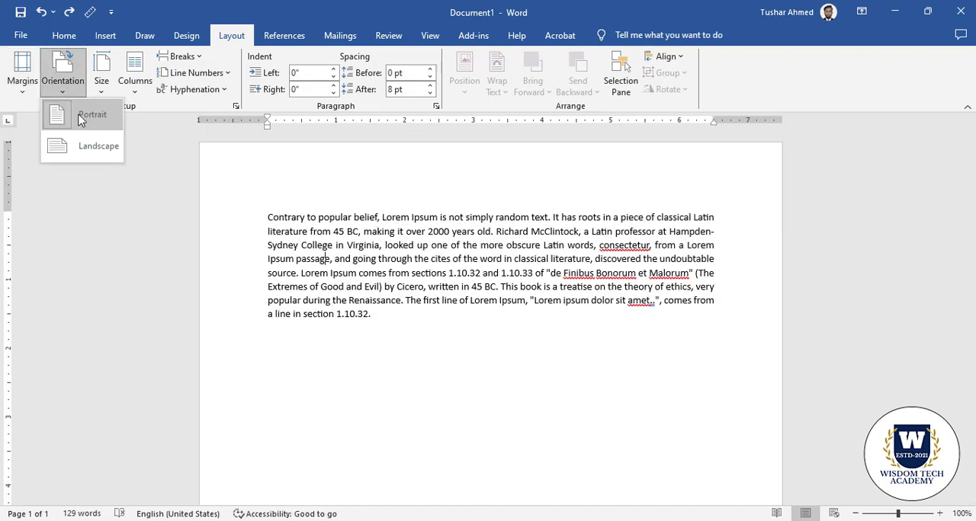
left_click(391, 261)
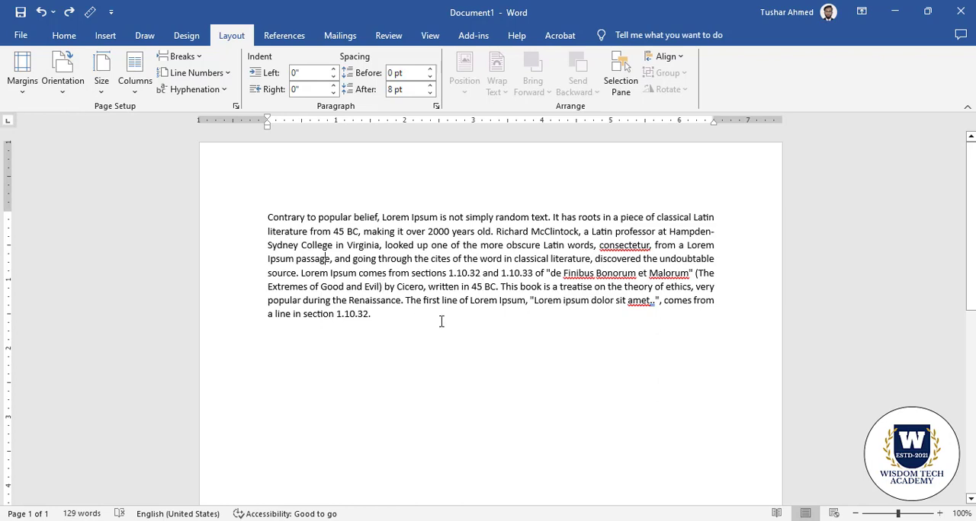
scroll(485, 304, "down", 4)
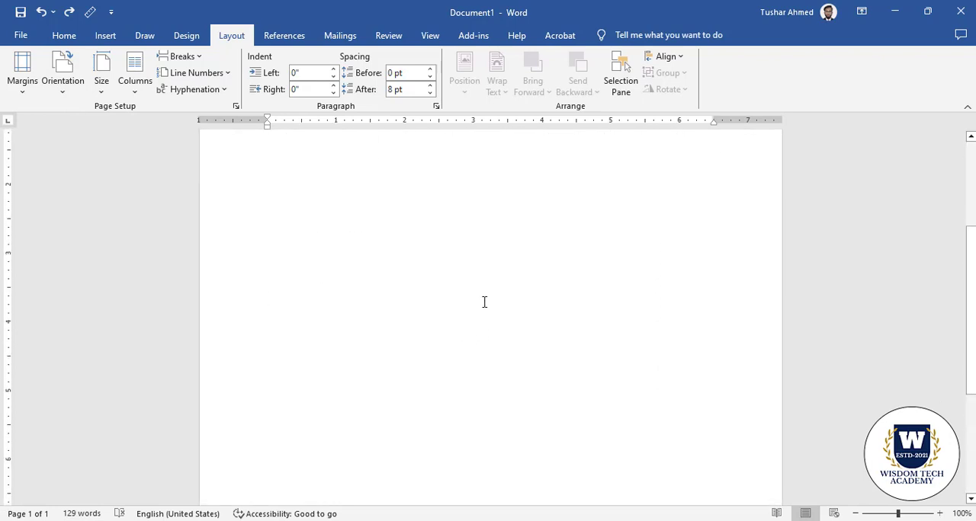
scroll(484, 302, "up", 4)
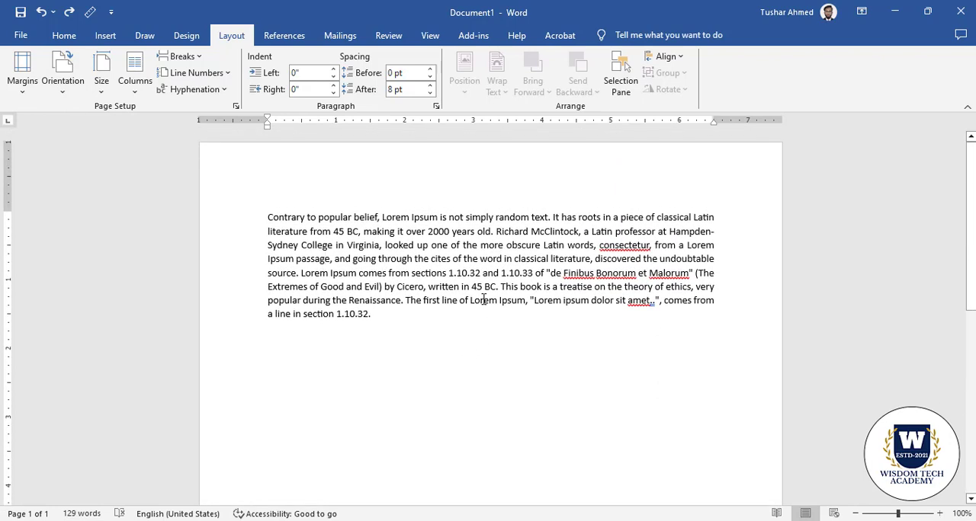
key("ctrl+p")
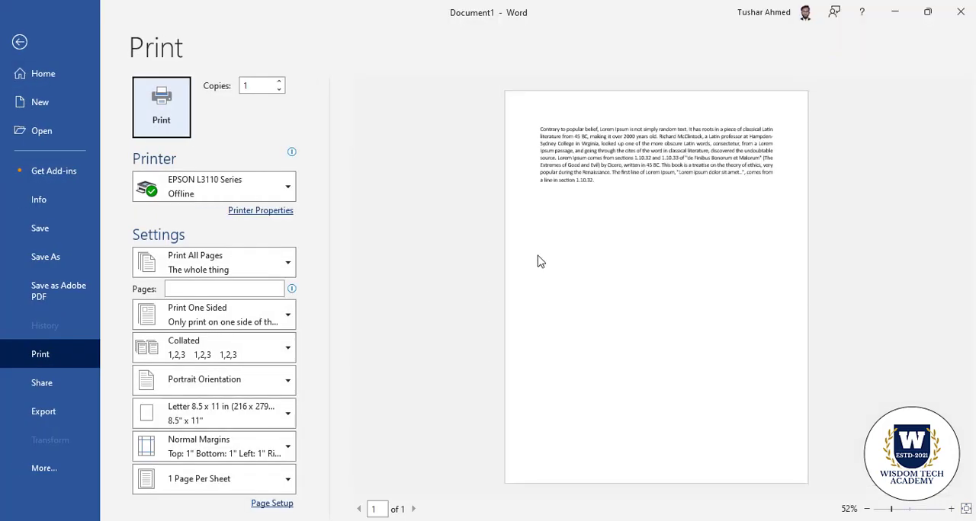
left_click(19, 42)
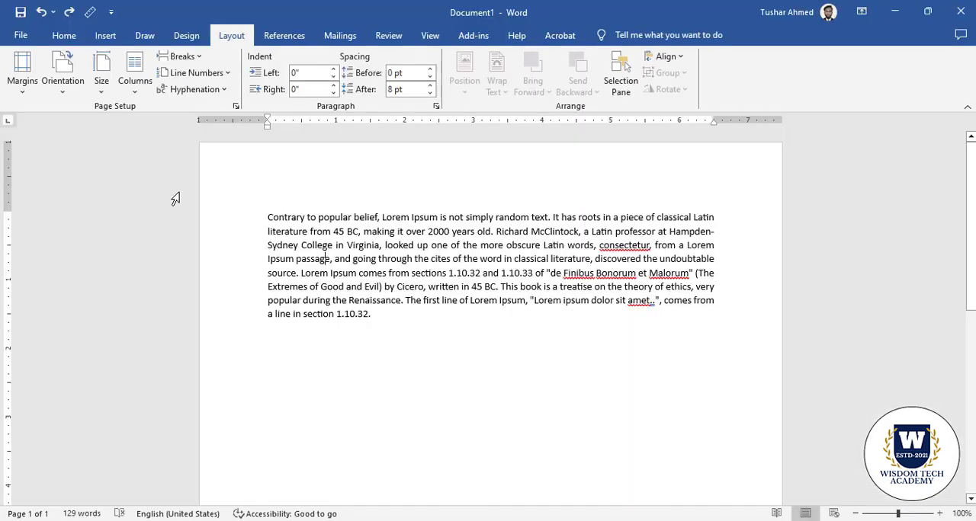
Try Landscape orientation with a look at the print preview, and set the page back to Portrait
left_click(73, 95)
left_click(111, 147)
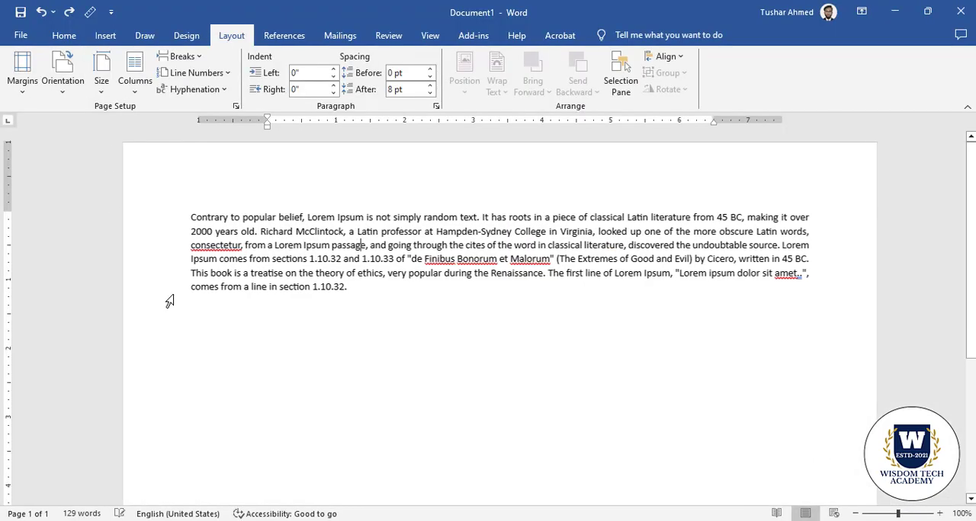
key("ctrl+p")
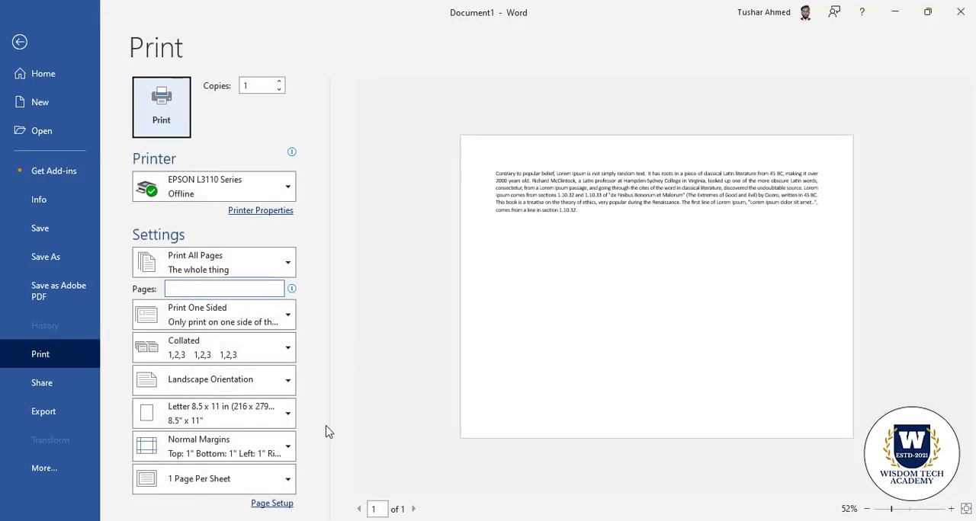
left_click(19, 46)
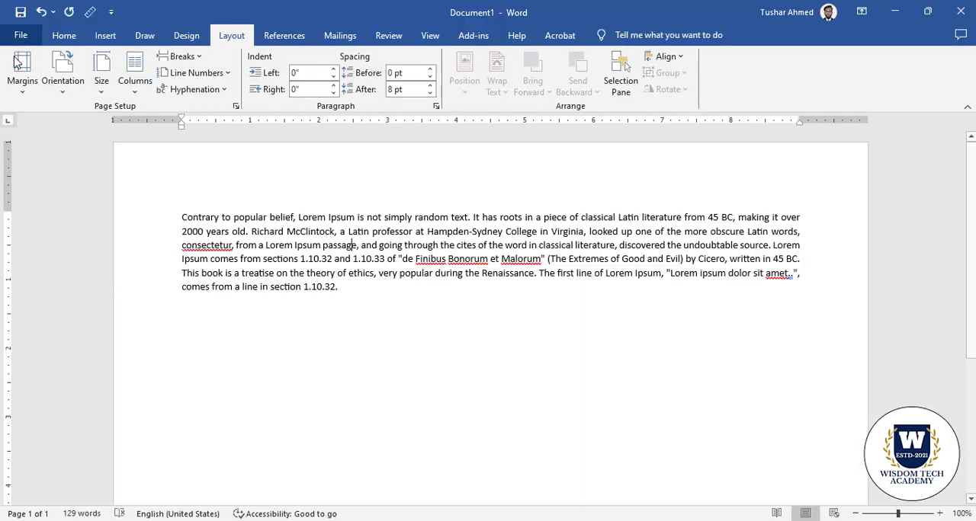
left_click(71, 91)
left_click(106, 116)
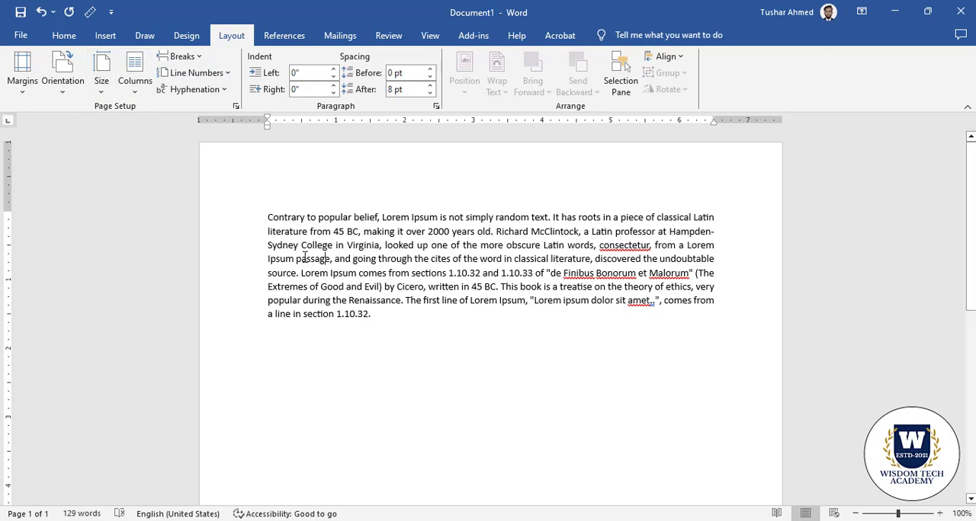
Look through the preset paper sizes from A4 to 16K
left_click(102, 76)
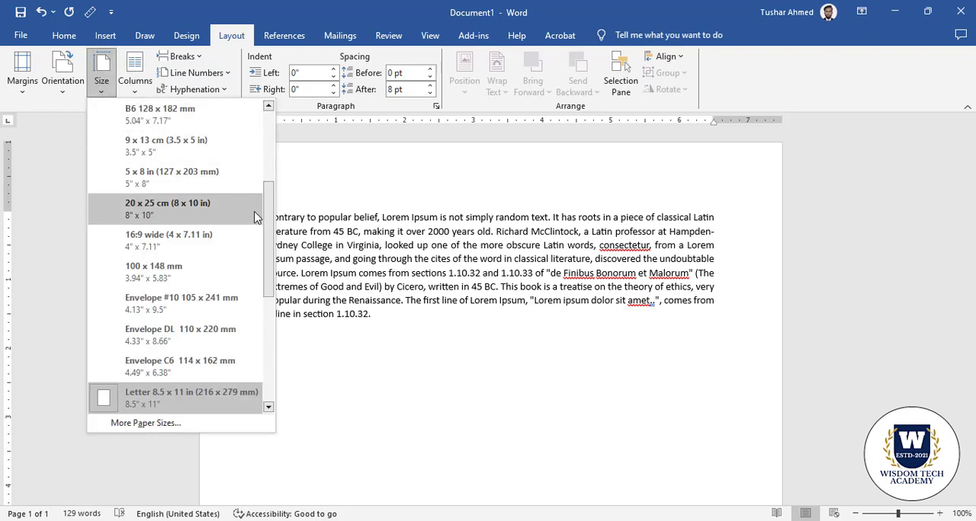
left_click_drag(272, 242, 303, 175)
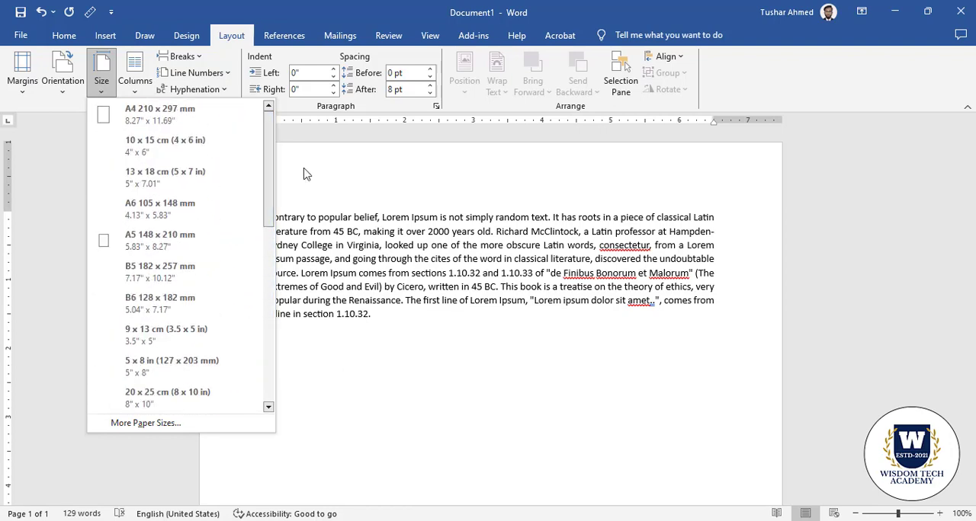
left_click(303, 175)
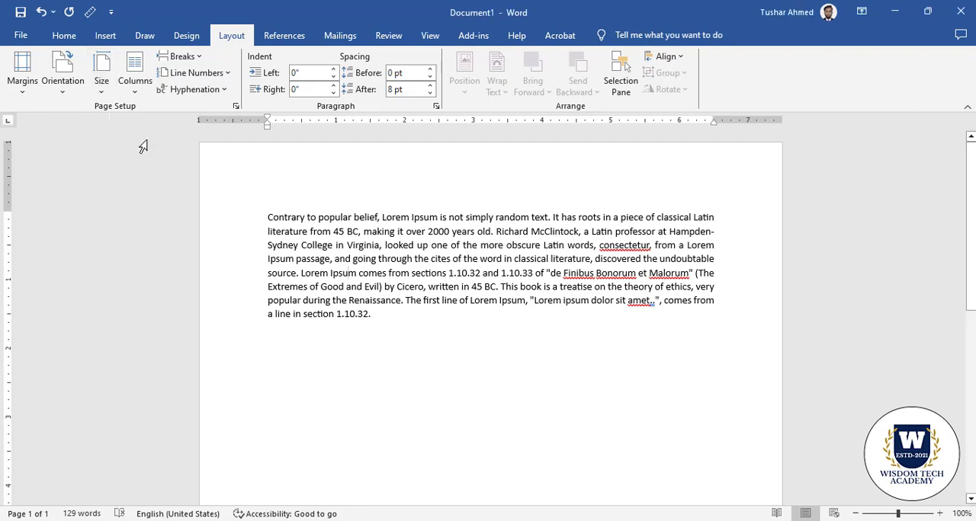
left_click(101, 76)
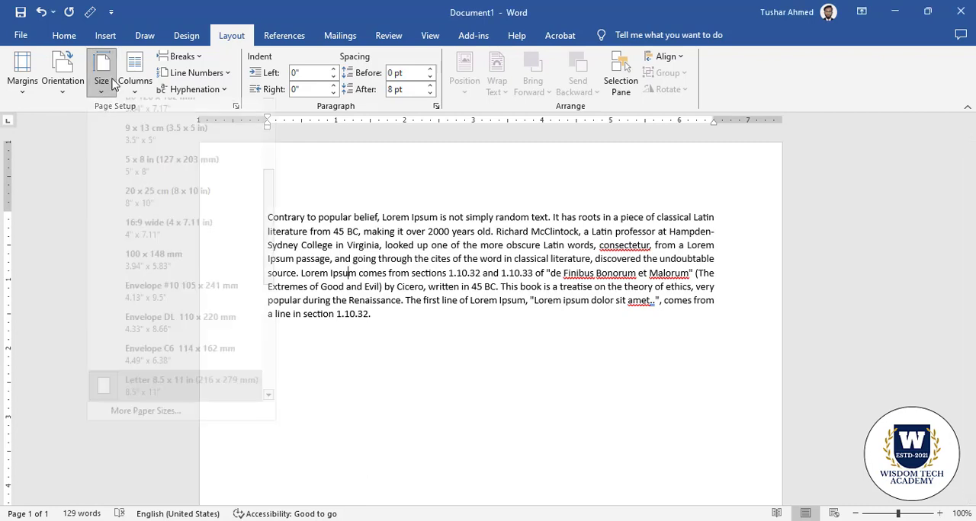
left_click_drag(271, 238, 152, 427)
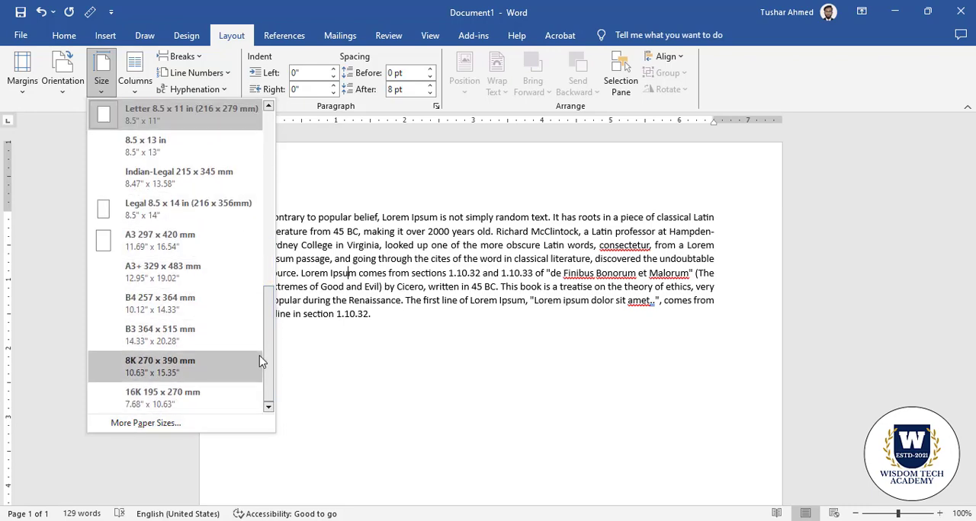
left_click_drag(268, 371, 272, 392)
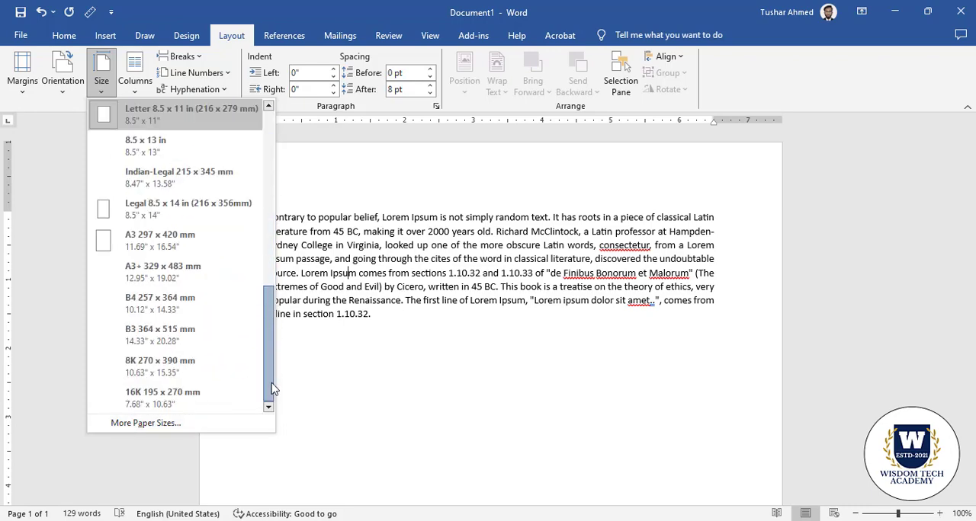
Examine the custom paper size settings in Page Setup and close the dialog without changing any values
left_click(148, 428)
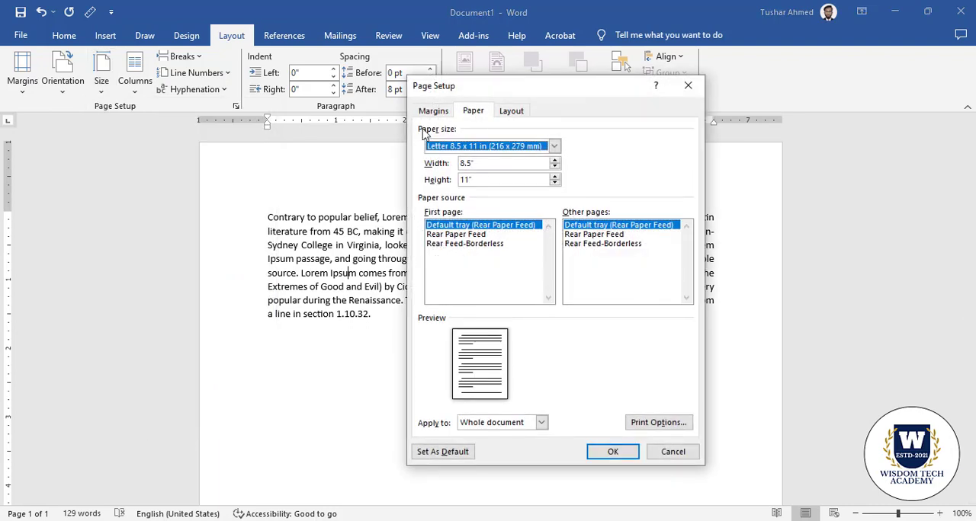
left_click(483, 180)
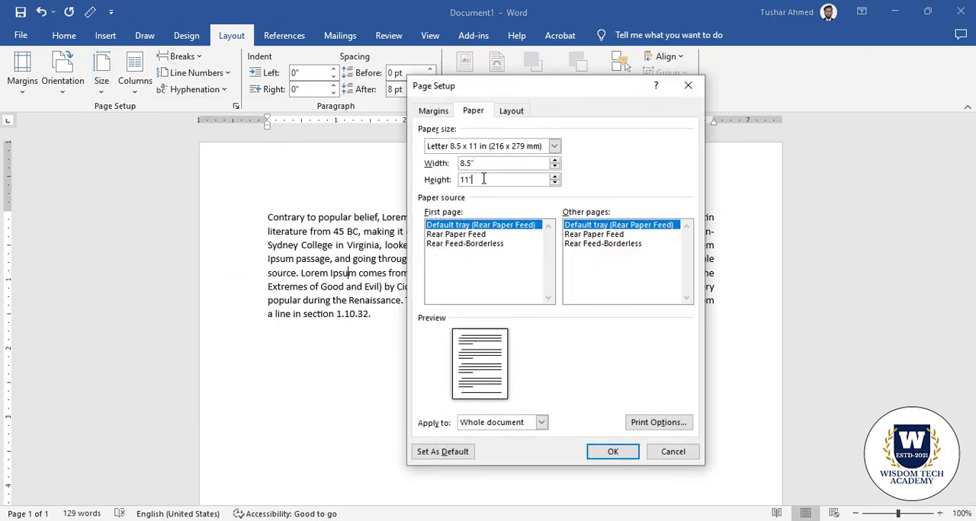
left_click(432, 112)
left_click(472, 115)
left_click(614, 451)
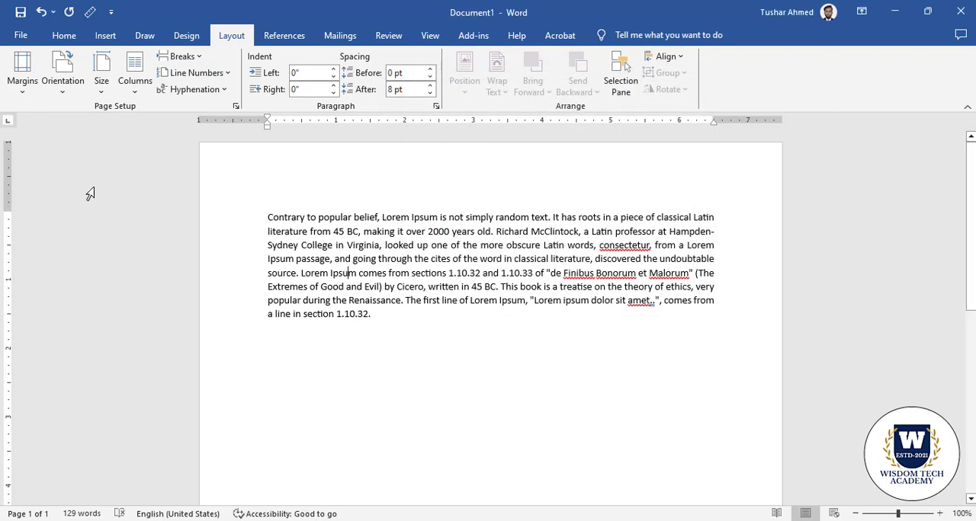
Set the paper size to Legal 8.5 x 14 in and look over the page
left_click(102, 84)
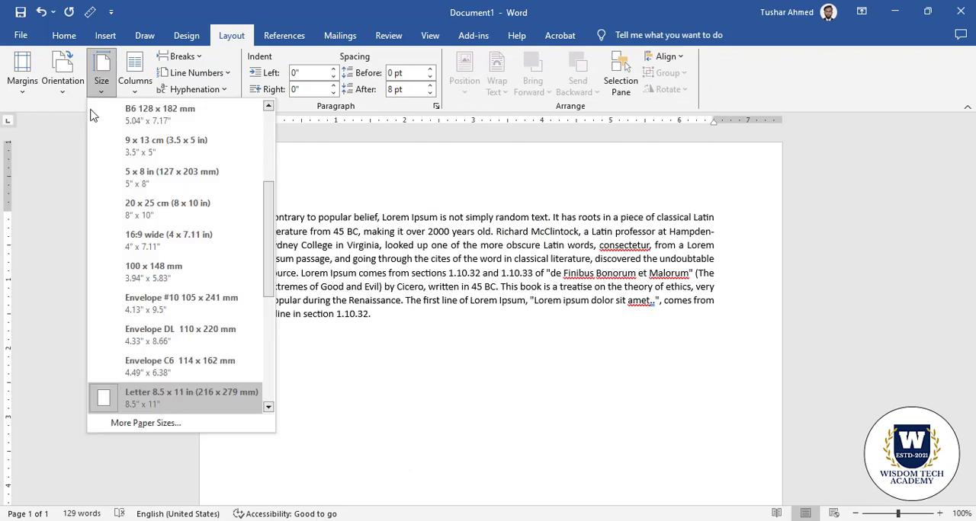
left_click_drag(275, 251, 266, 377)
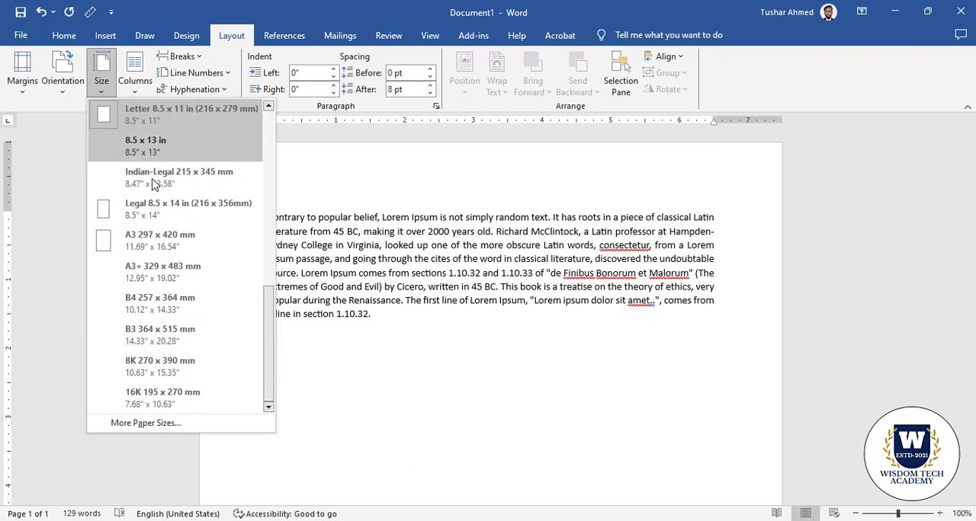
left_click(151, 211)
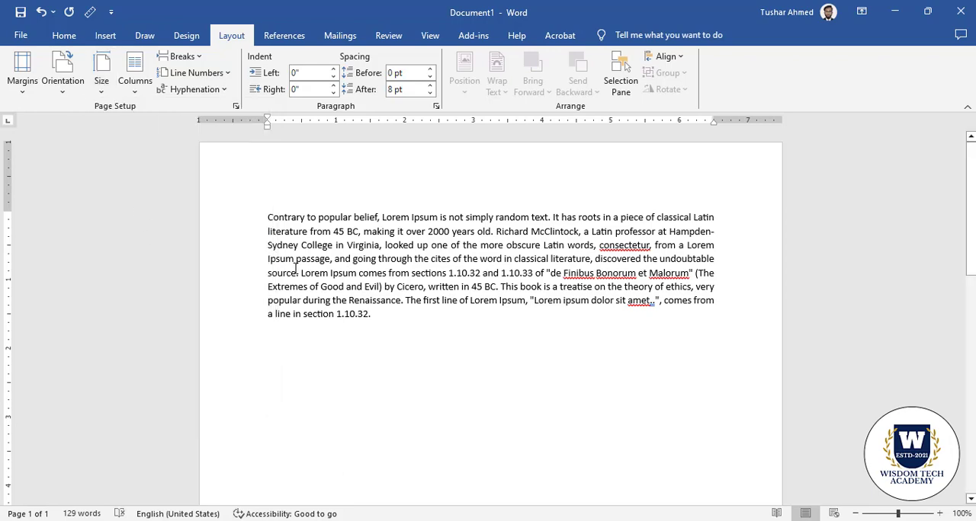
scroll(383, 276, "down", 5)
scroll(383, 276, "up", 5)
Try a custom top margin of 5" for the whole document, and undo it
left_click(29, 88)
left_click(76, 393)
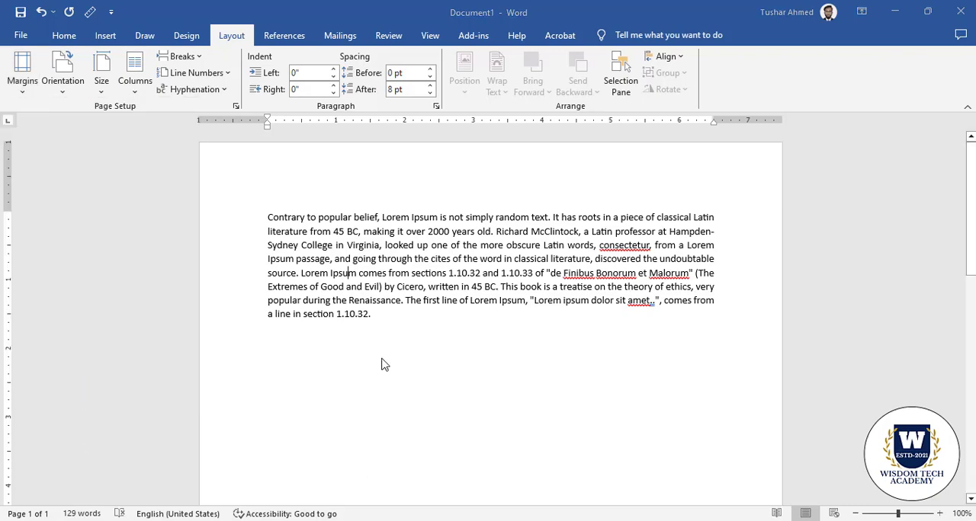
left_click_drag(491, 149, 463, 151)
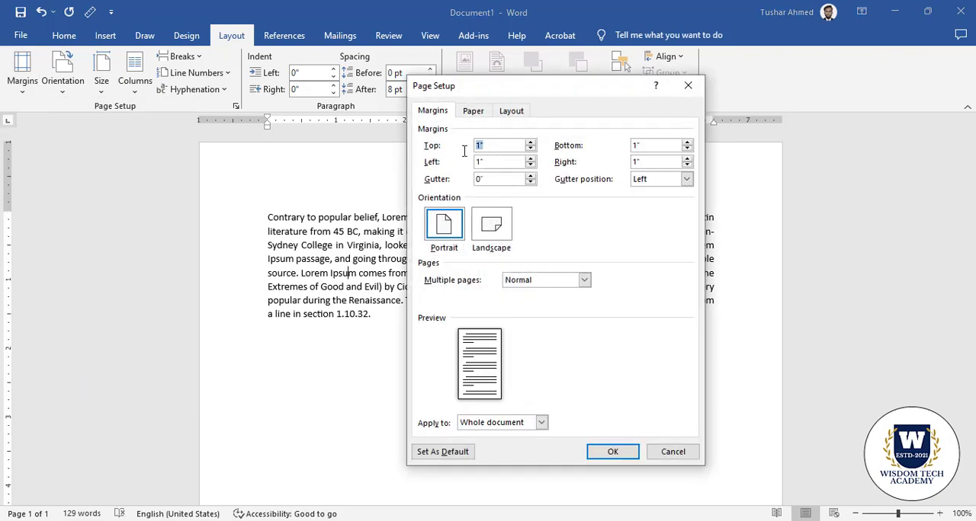
type("5")
left_click(612, 451)
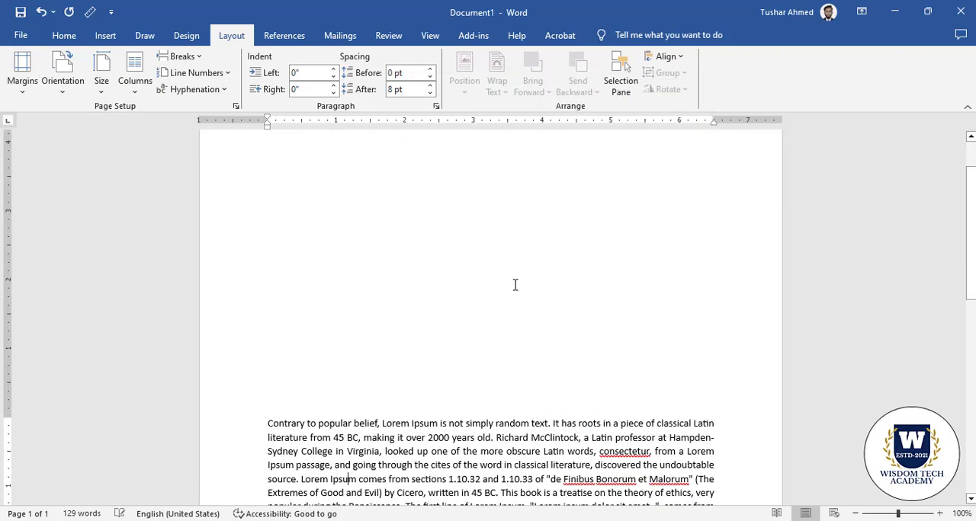
scroll(340, 167, "up", 1)
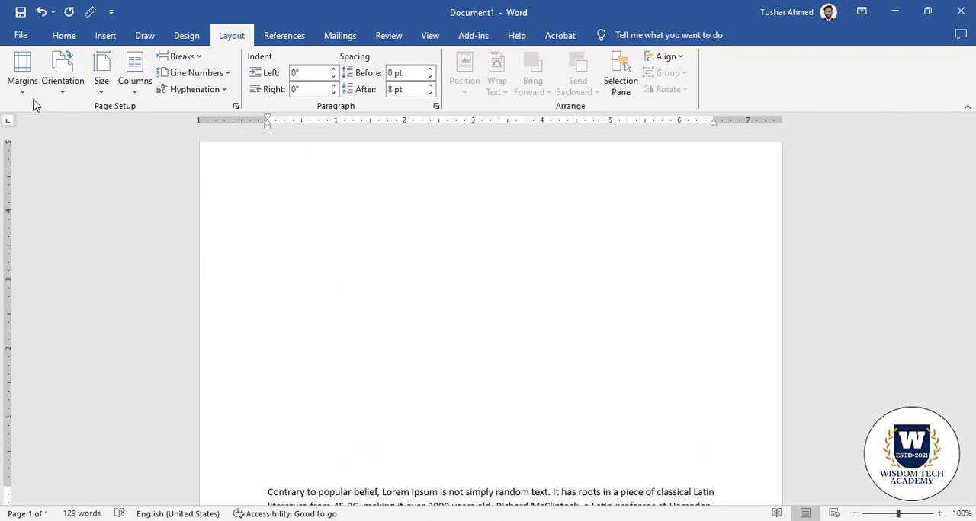
key("ctrl+z")
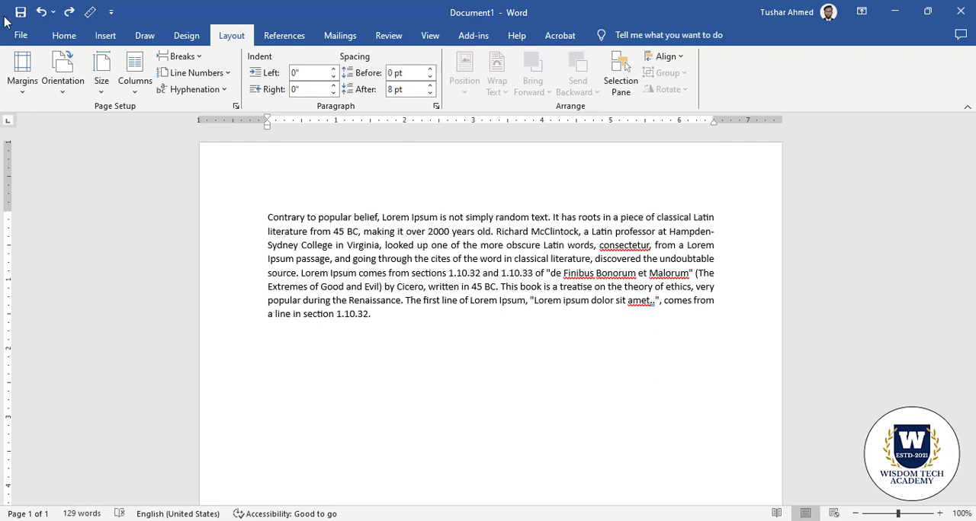
Look over the available page break and section break types without inserting one
left_click(198, 59)
left_click(447, 311)
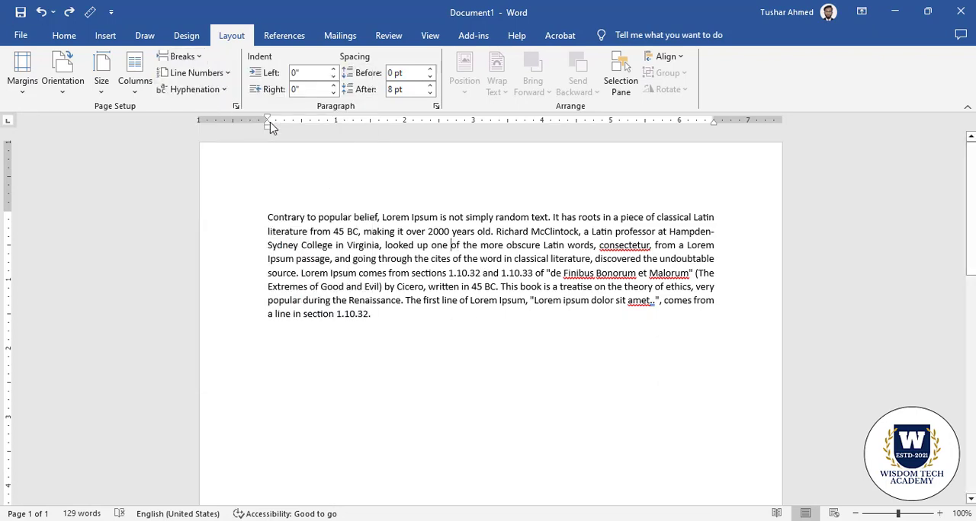
left_click(73, 39)
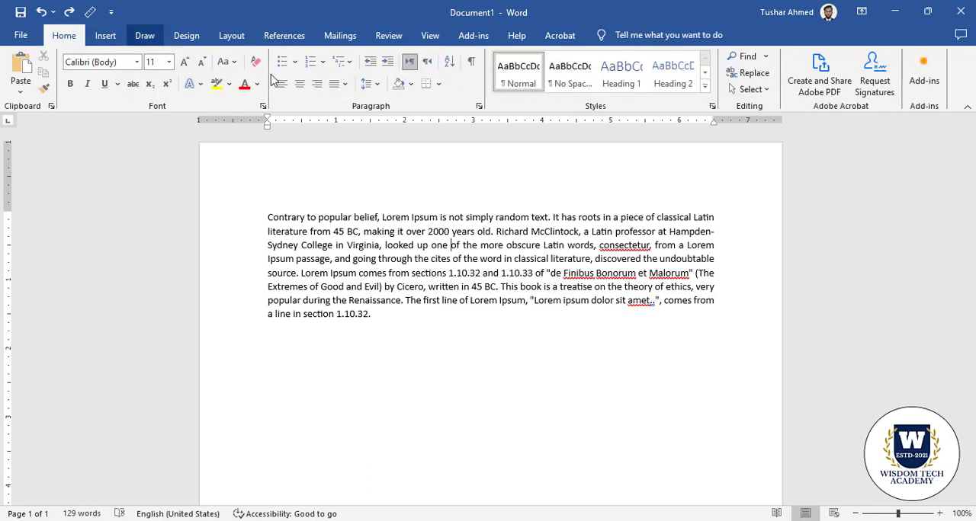
left_click(246, 42)
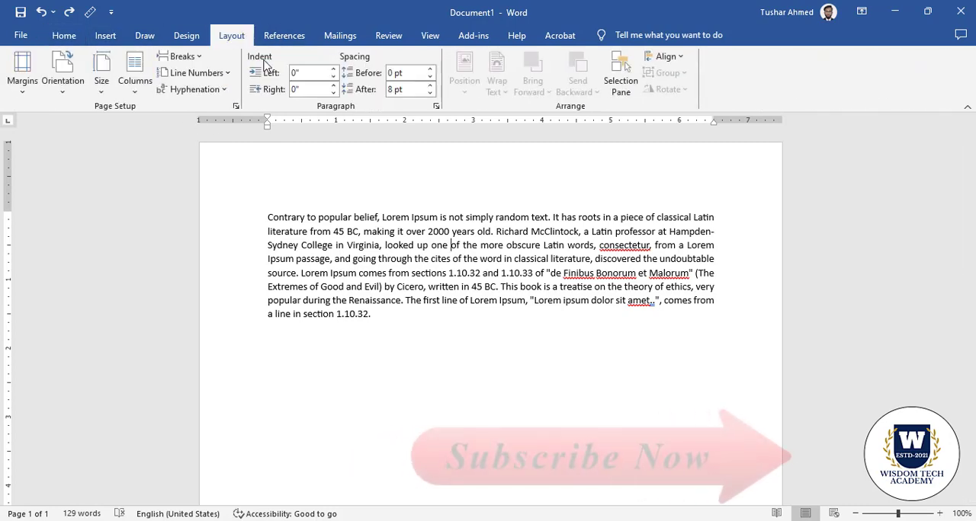
left_click(192, 59)
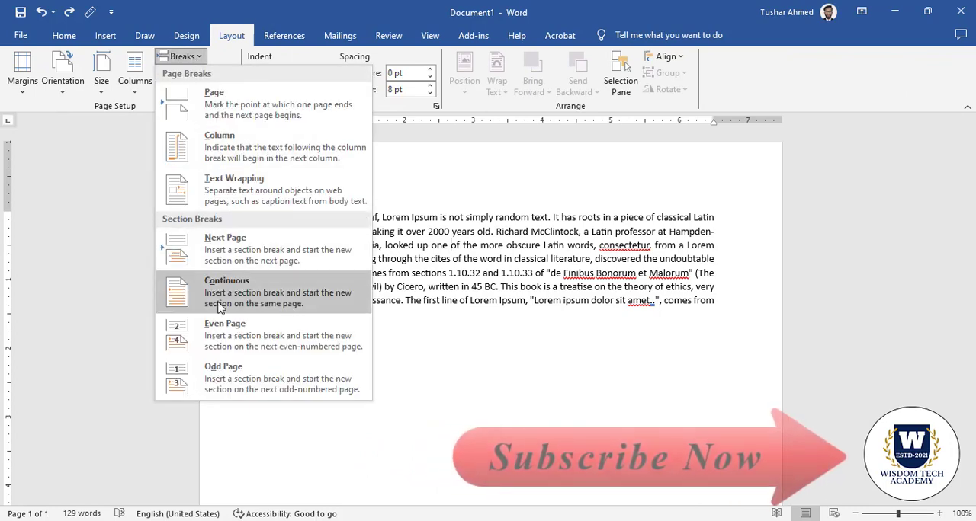
left_click(492, 285)
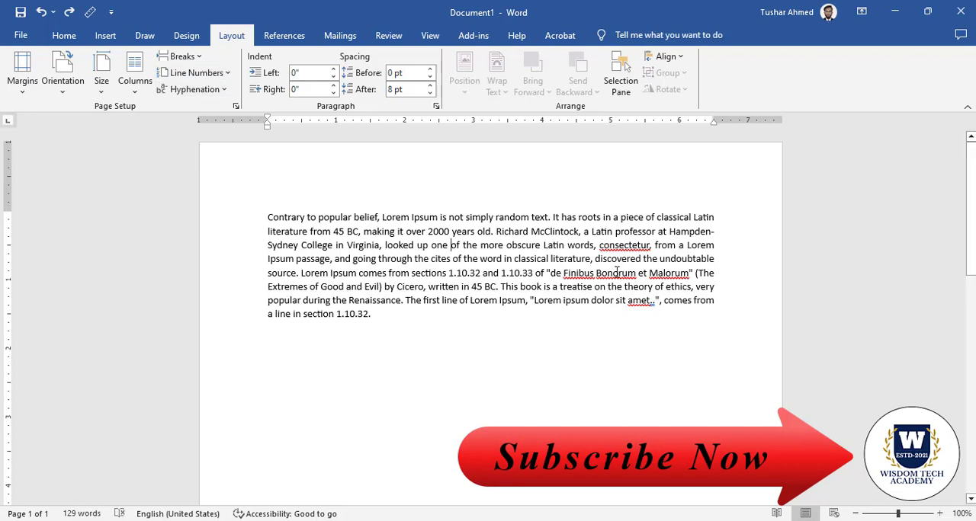
Try a Continuous section break before "of the more obscure Latin words", and undo it
left_click(218, 76)
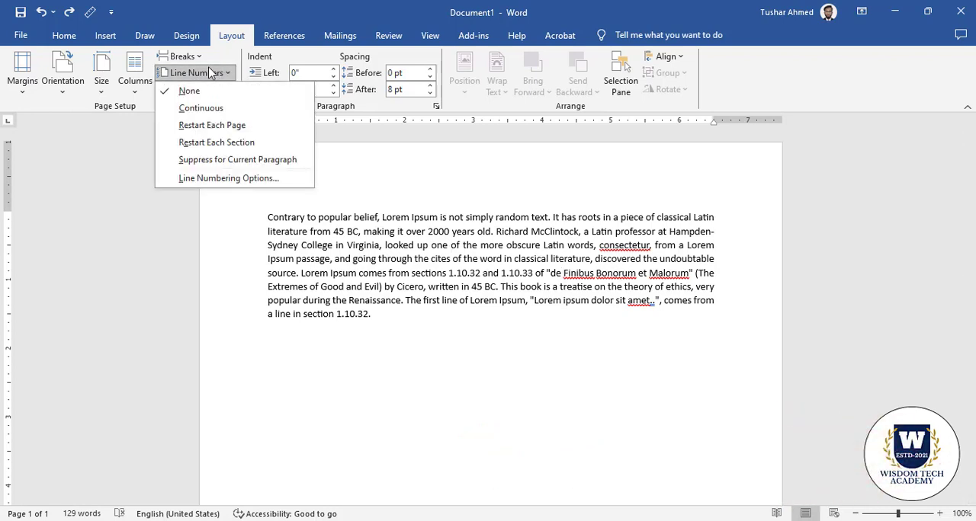
left_click(203, 73)
left_click(182, 56)
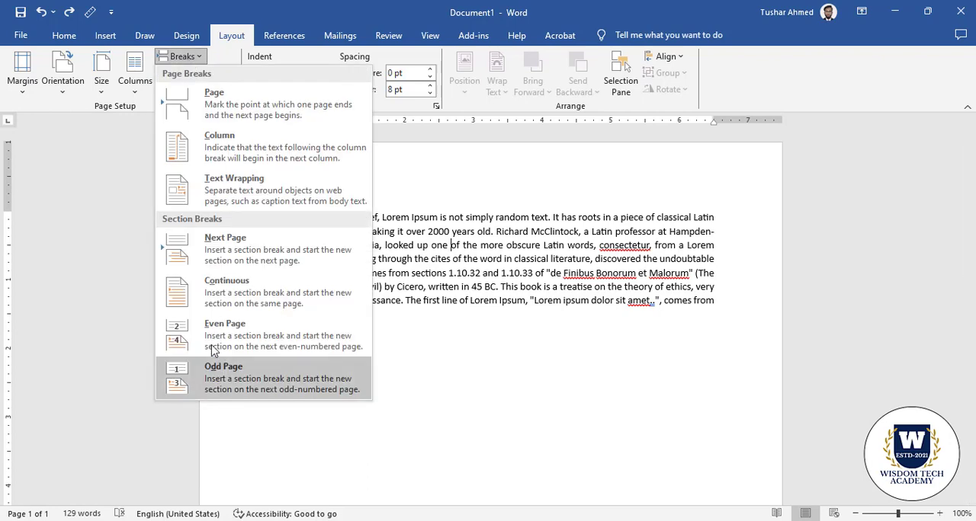
left_click(235, 293)
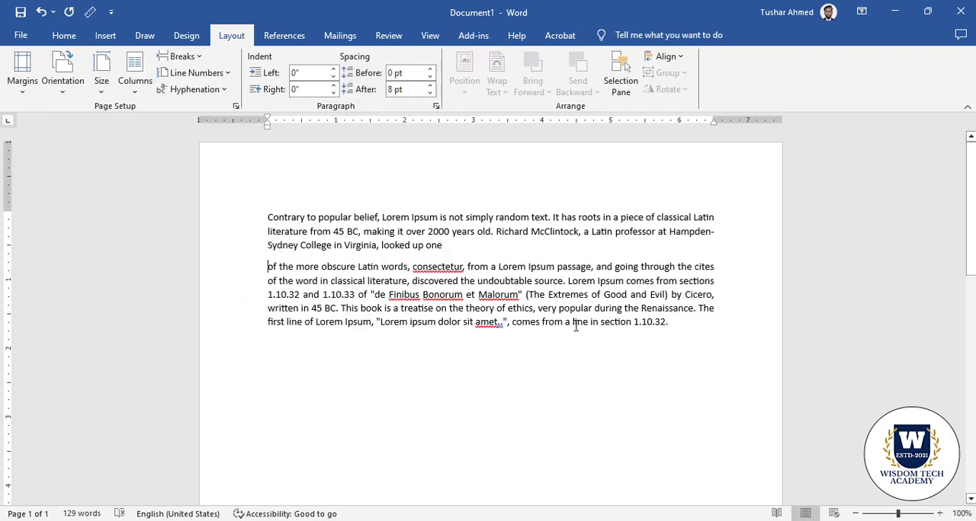
key("ctrl+z")
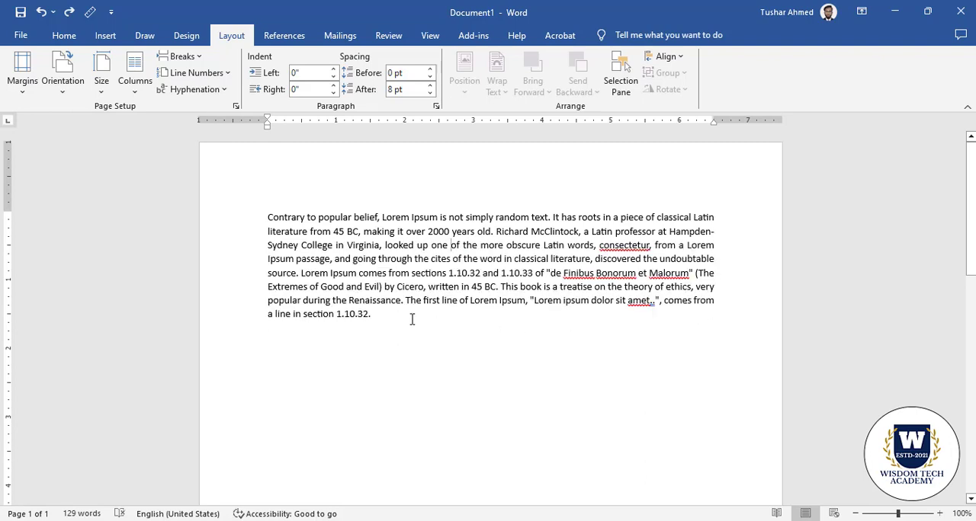
Review the page and section break descriptions again and leave the paragraph unbroken
left_click(182, 57)
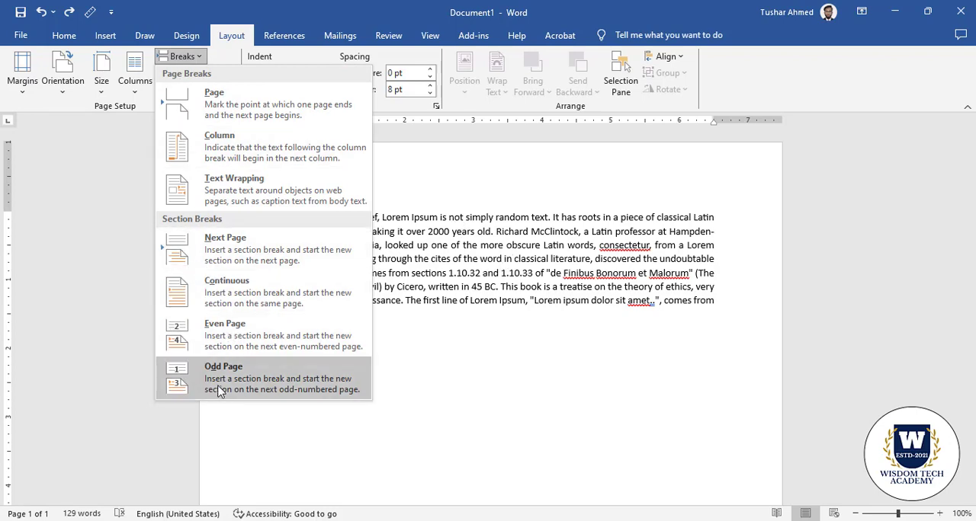
left_click(528, 270)
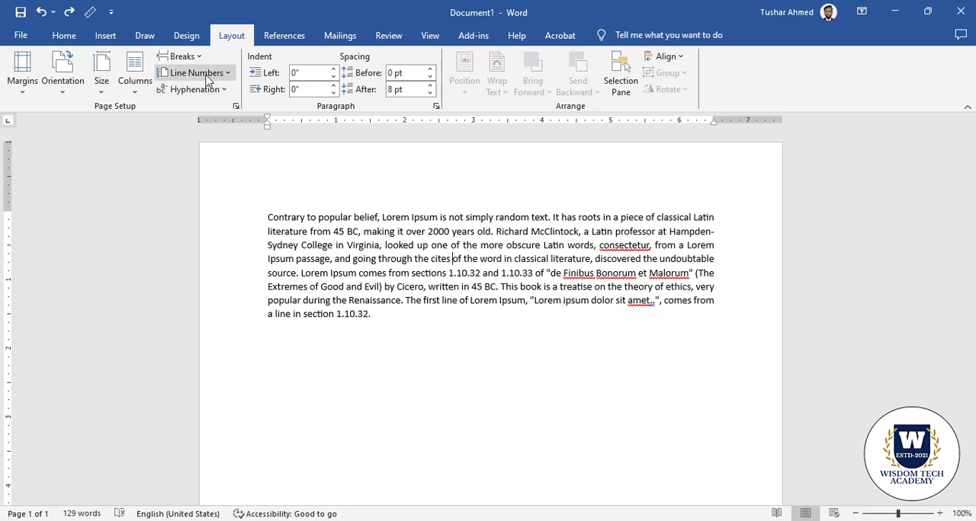
left_click(182, 57)
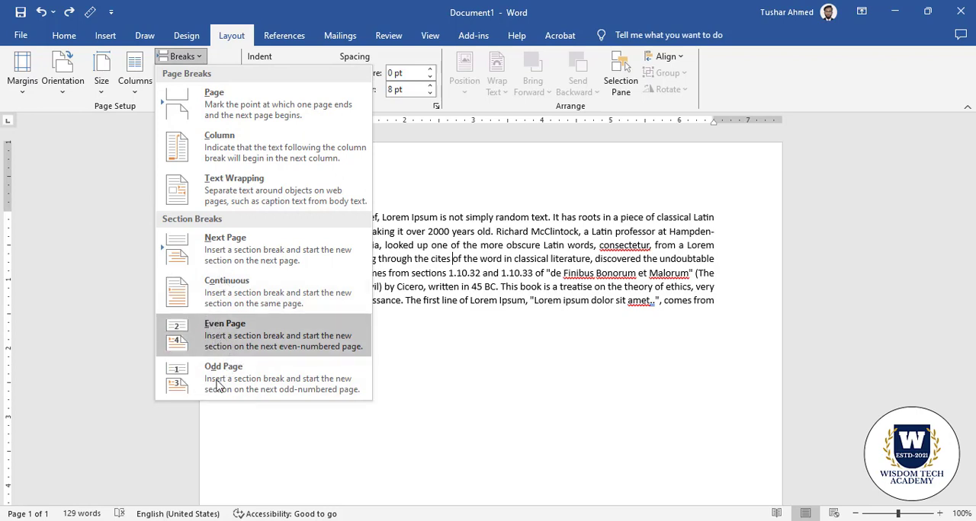
left_click(453, 256)
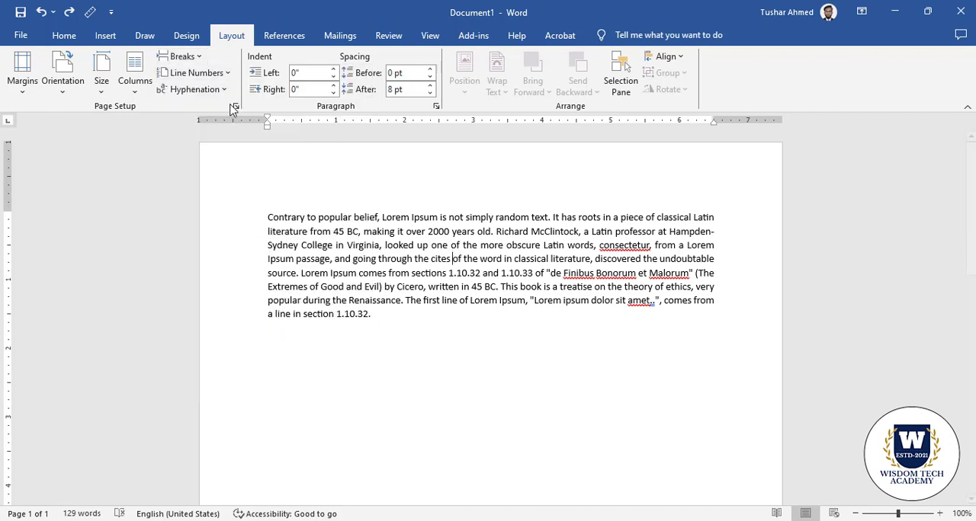
left_click(181, 56)
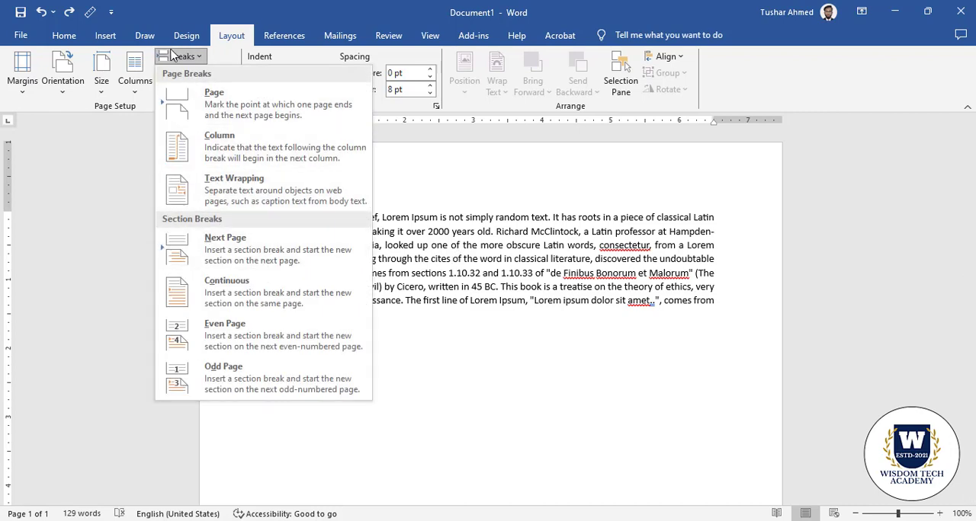
key("Escape")
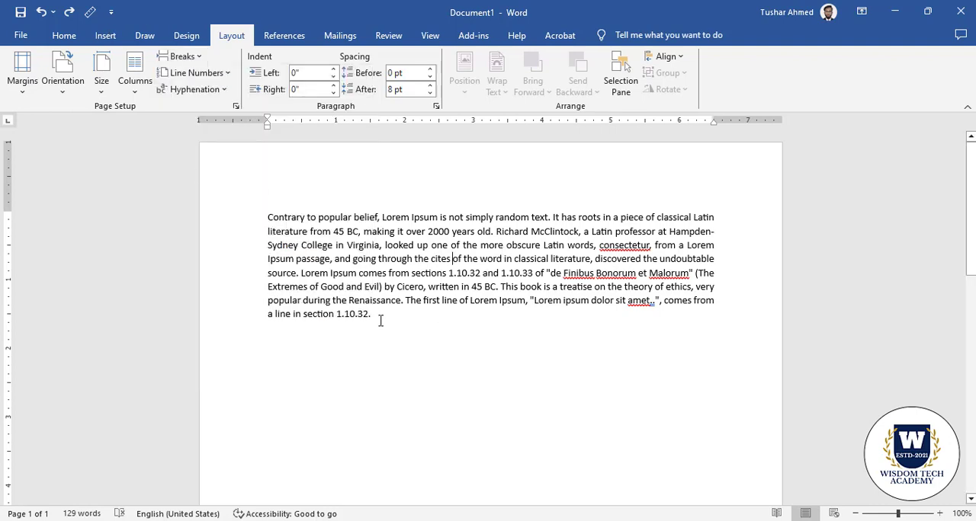
Try Continuous line numbering on the whole paragraph, and undo it
left_click_drag(380, 321, 267, 217)
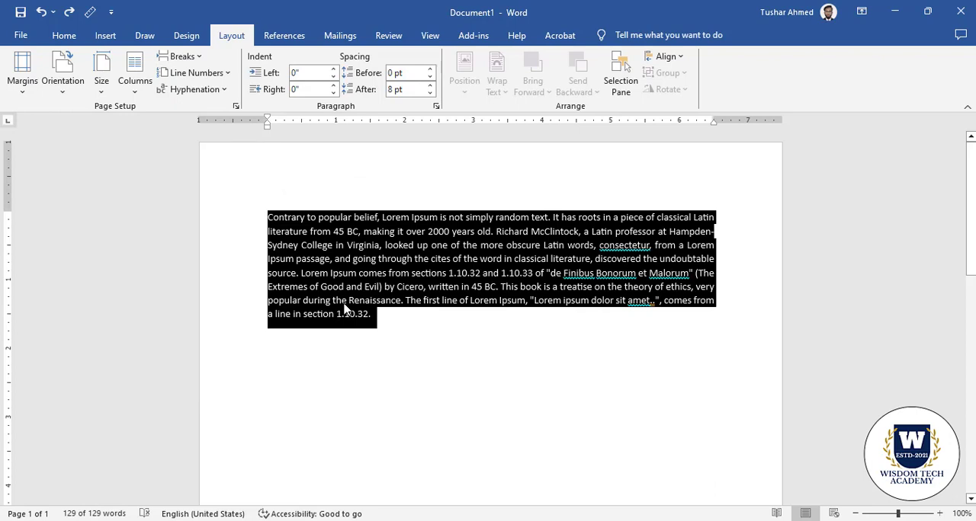
left_click(380, 321)
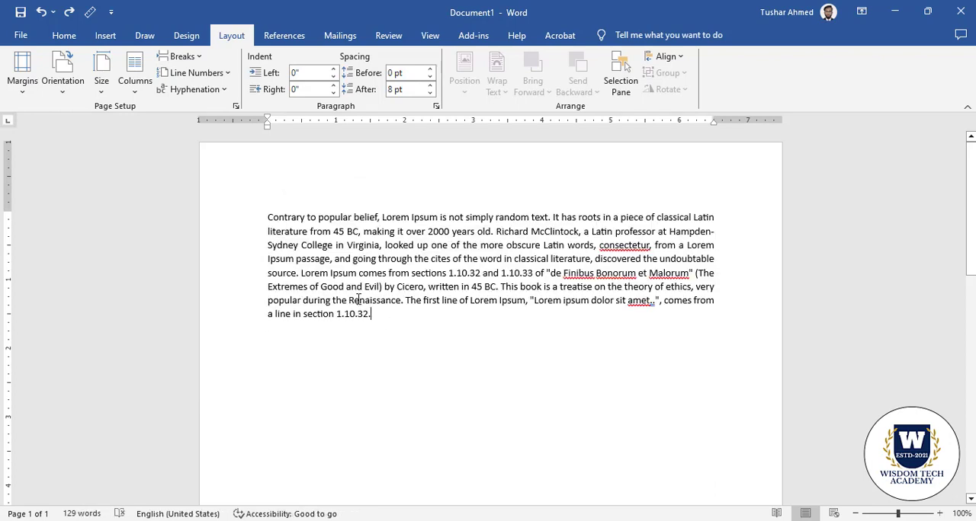
left_click(197, 73)
key("Escape")
left_click_drag(380, 312, 233, 211)
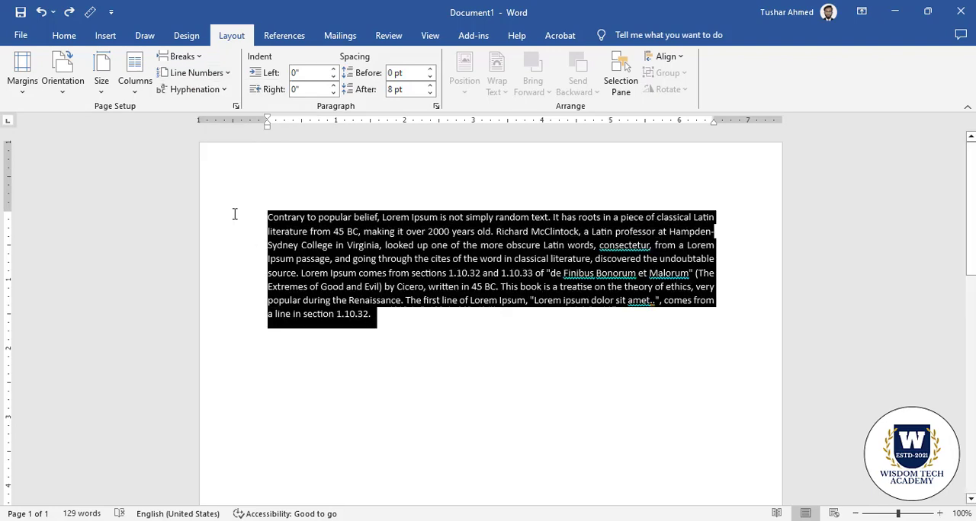
left_click(197, 72)
left_click(186, 113)
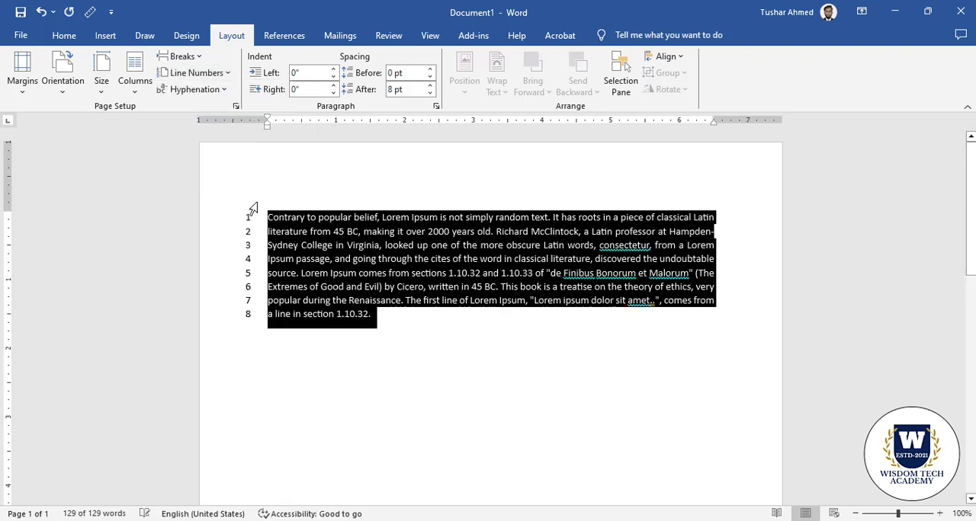
left_click(196, 72)
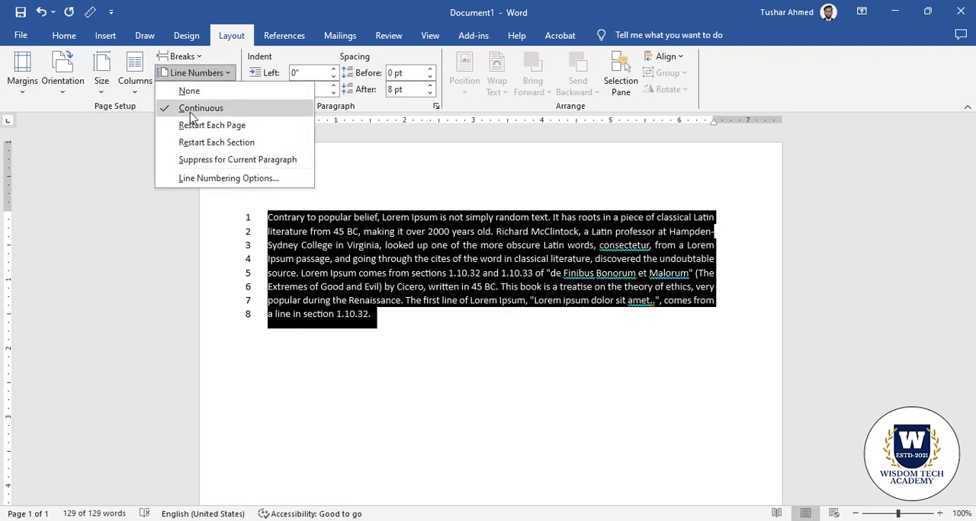
left_click(309, 326)
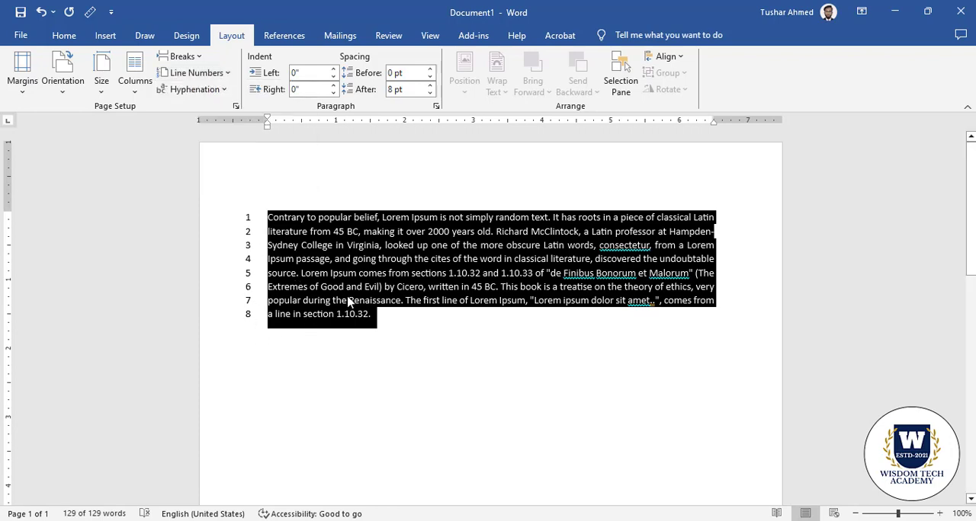
left_click(41, 12)
Delete the hyphen between "Hampden" and "Sydney" at the end of the second line
left_click(321, 279)
left_click(194, 89)
left_click(329, 279)
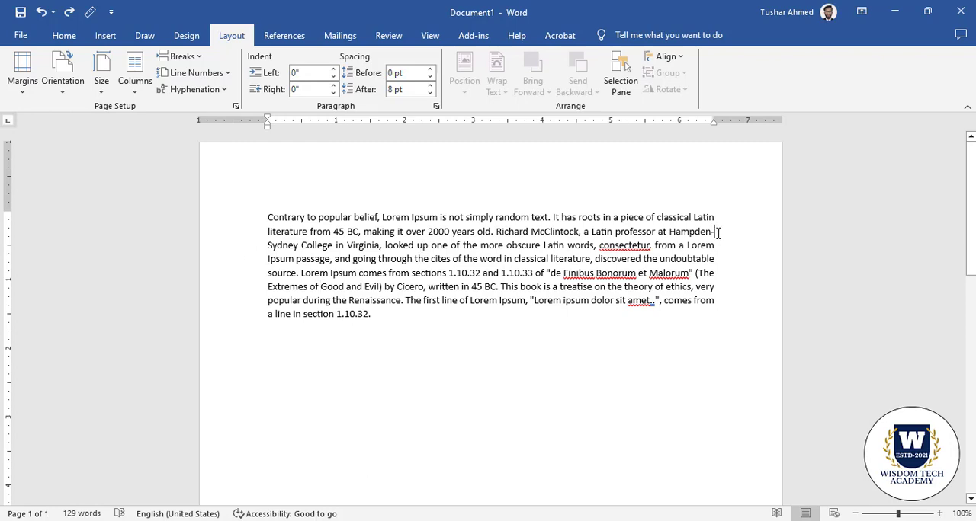
key("BackSpace")
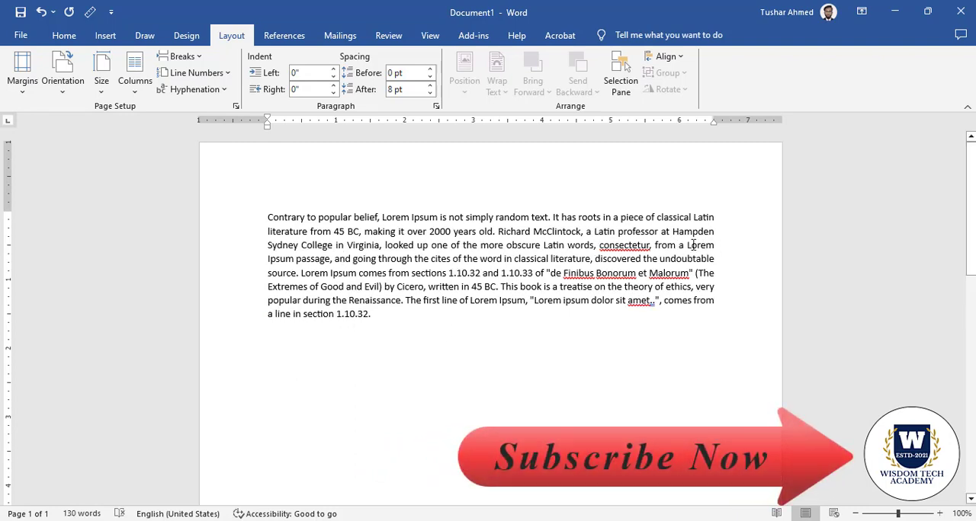
Append "dsdsd" to the word "Lorem" at the end of the third line
left_click(691, 245)
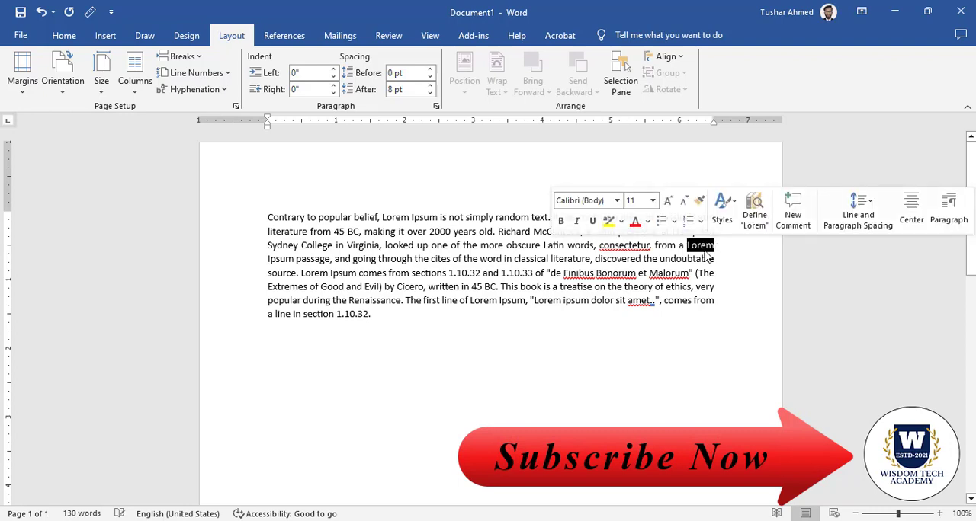
left_click(717, 245)
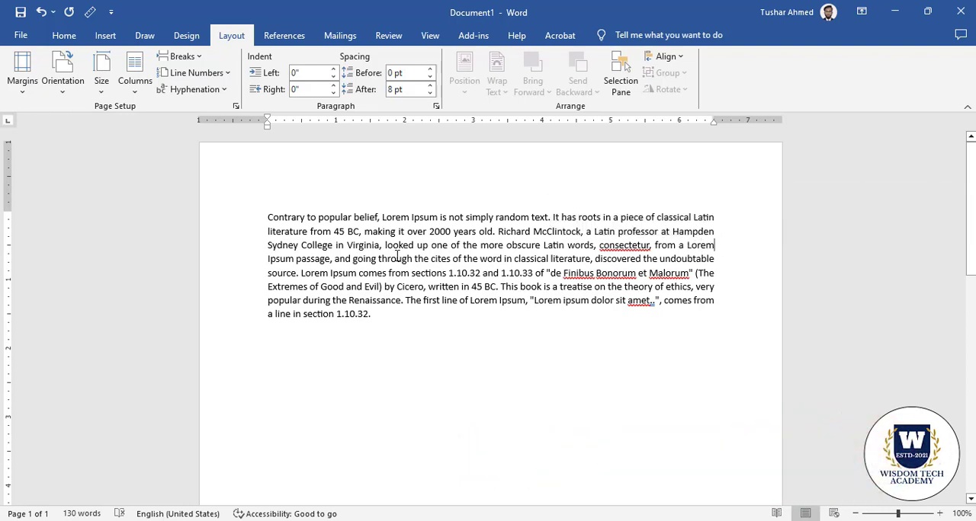
type("dsdsd")
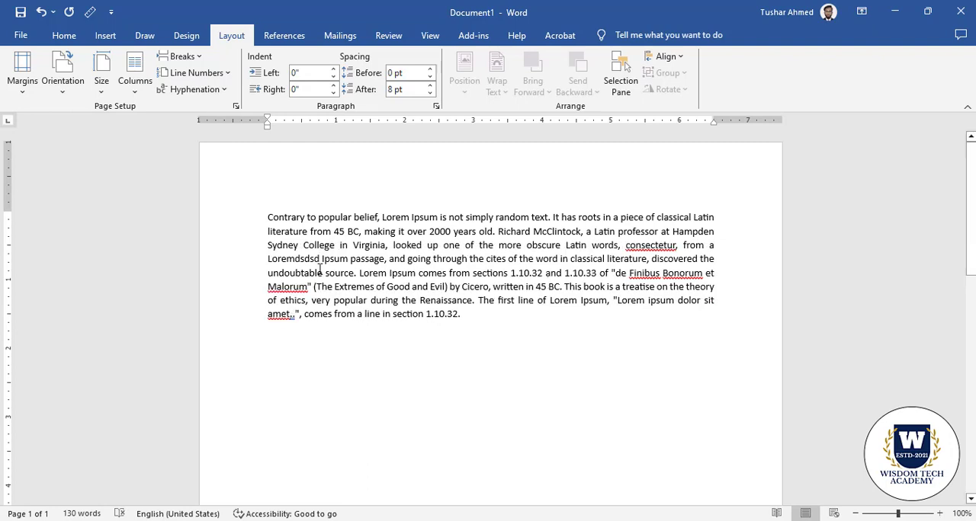
left_click_drag(268, 260, 309, 263)
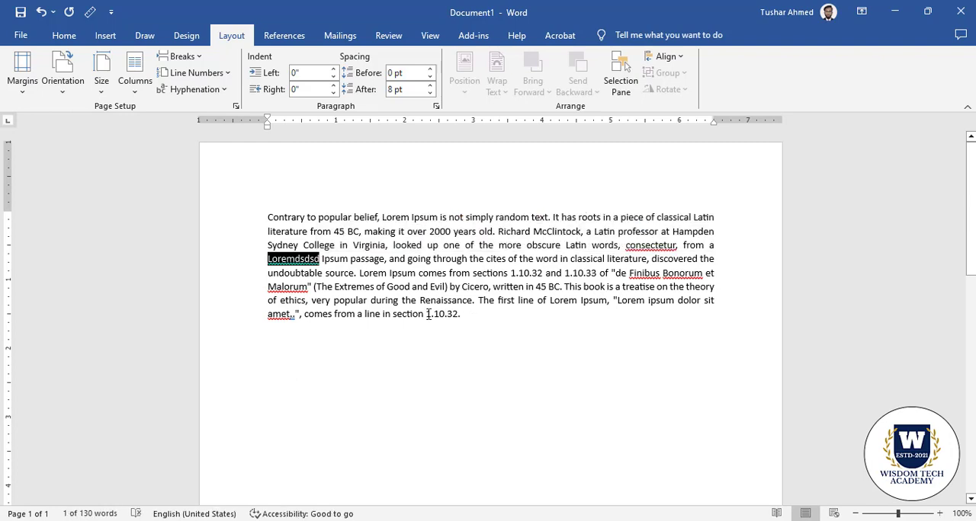
Try Automatic hyphenation on the whole paragraph
left_click_drag(428, 314, 211, 233)
left_click(192, 90)
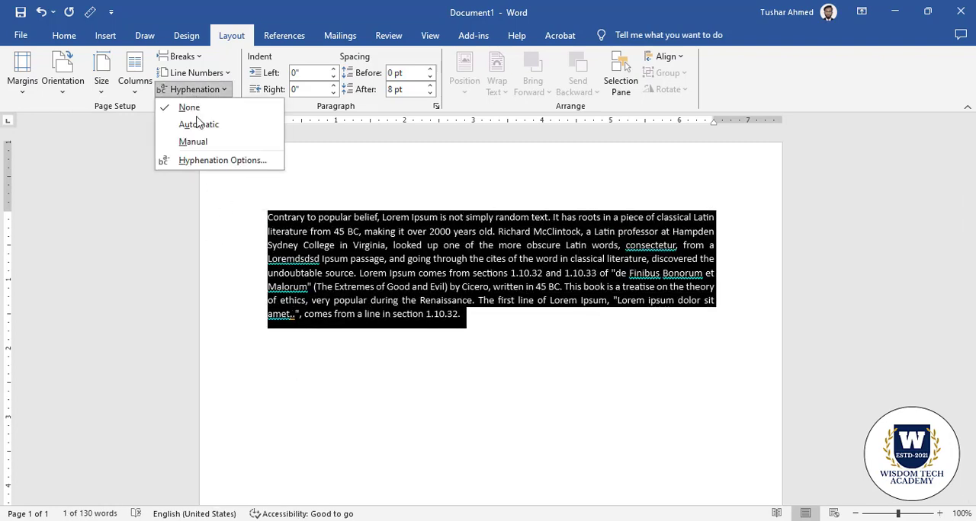
left_click(198, 124)
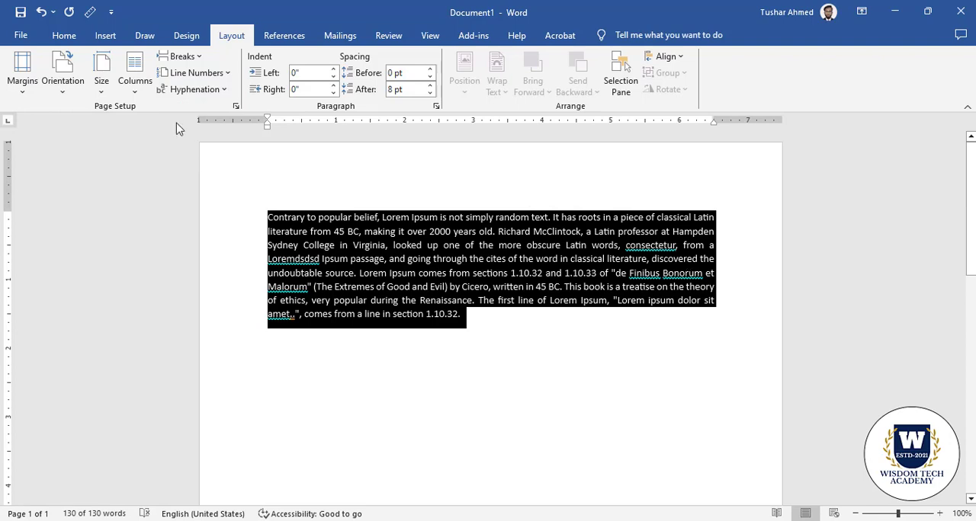
left_click(195, 89)
left_click(207, 124)
left_click(617, 259)
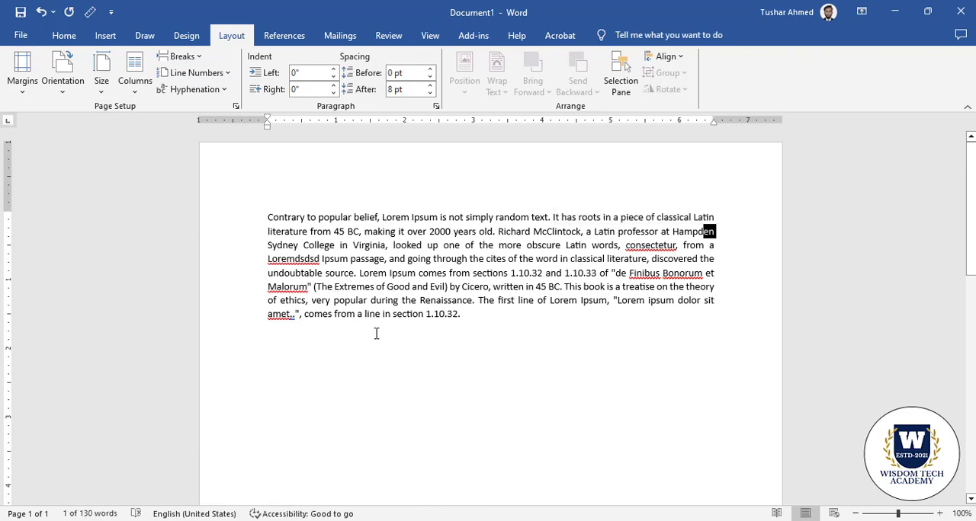
Undo the automatic hyphenation, the "dsdsd" text and the space added between "Hampden" and "Sydney"
left_click(42, 12)
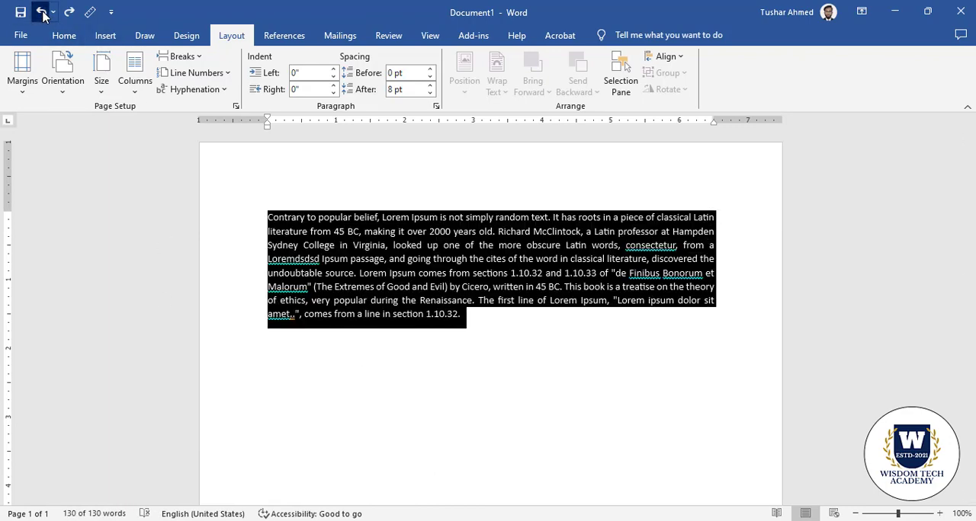
left_click(42, 12)
left_click(42, 12)
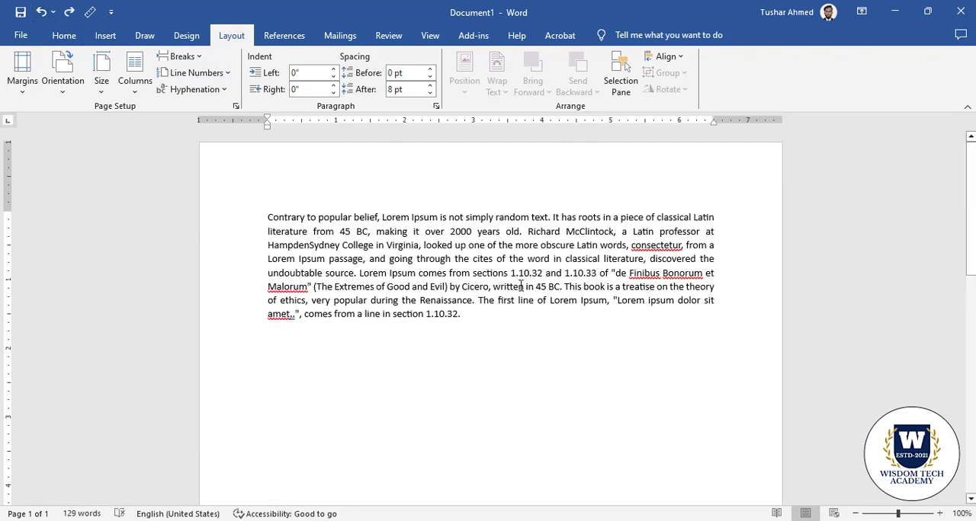
left_click_drag(481, 318, 394, 259)
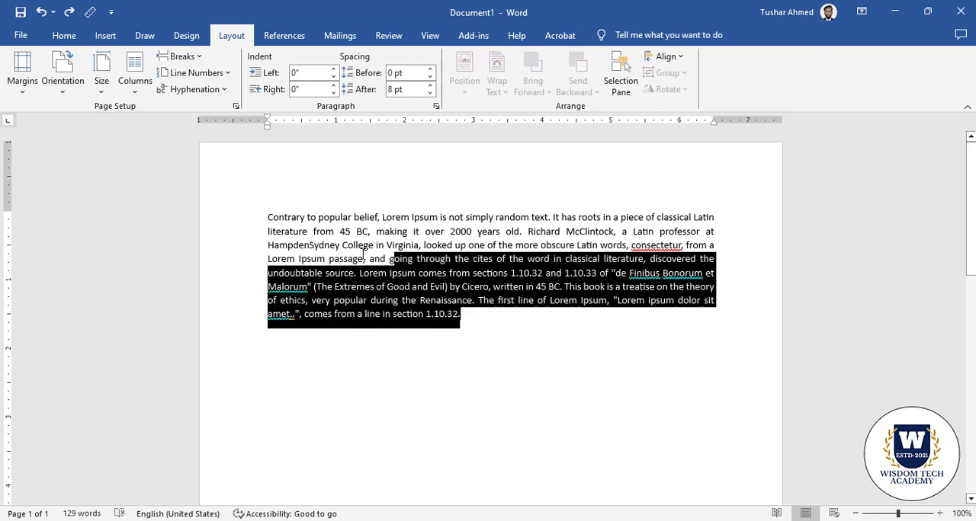
left_click(474, 316)
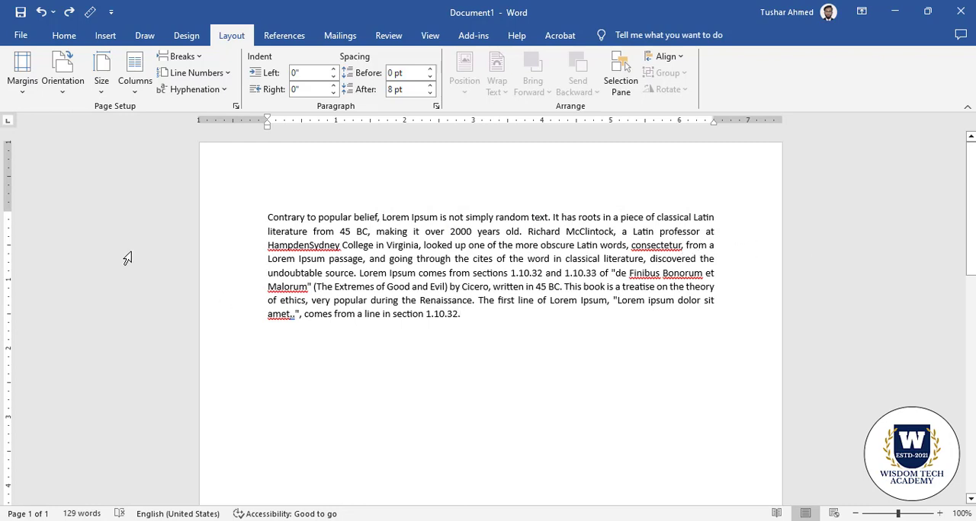
left_click_drag(473, 316, 157, 207)
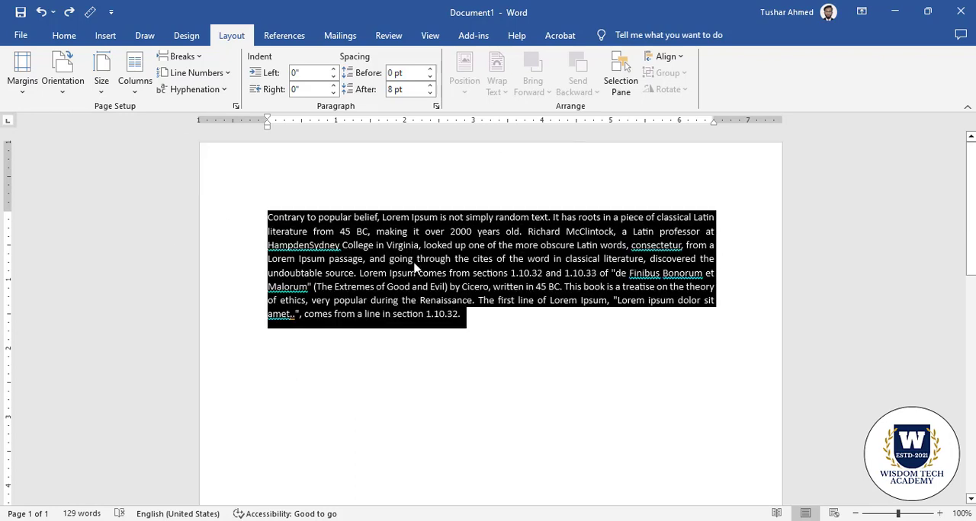
left_click(414, 263)
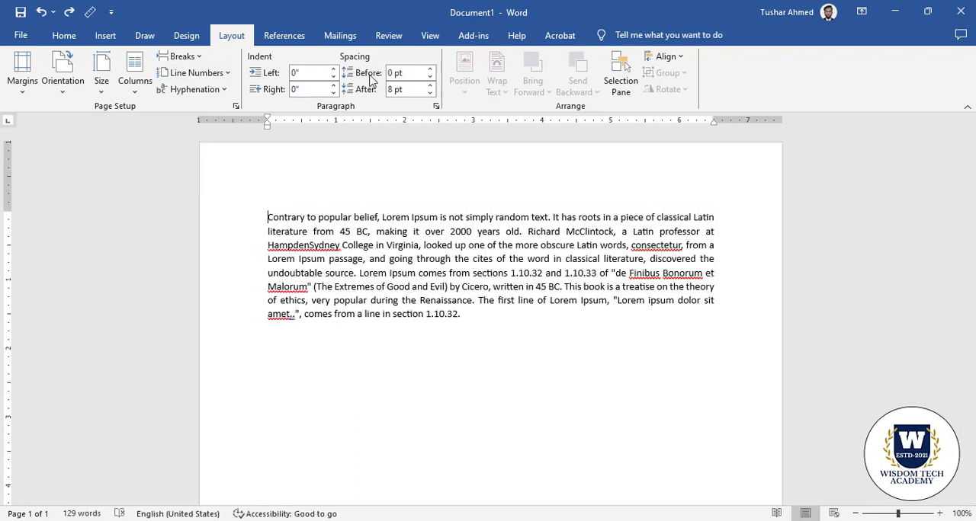
Try adjusting the paragraph's left and right indents, and return both to 0"
left_click(333, 68)
left_click(333, 68)
left_click(333, 77)
left_click(333, 92)
left_click(334, 91)
left_click(334, 89)
left_click(334, 89)
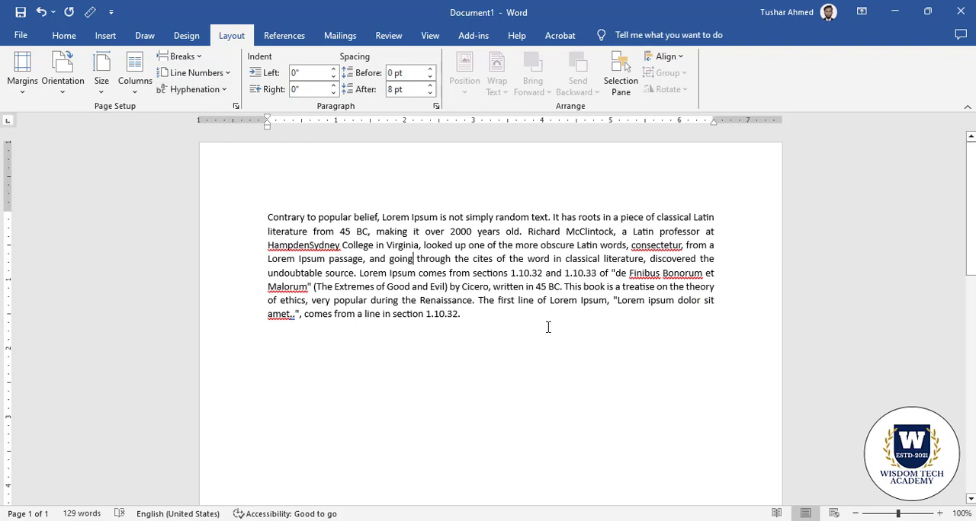
Try a spacing of 12 pt before the whole paragraph, and return it to 0 pt
left_click_drag(490, 321, 297, 205)
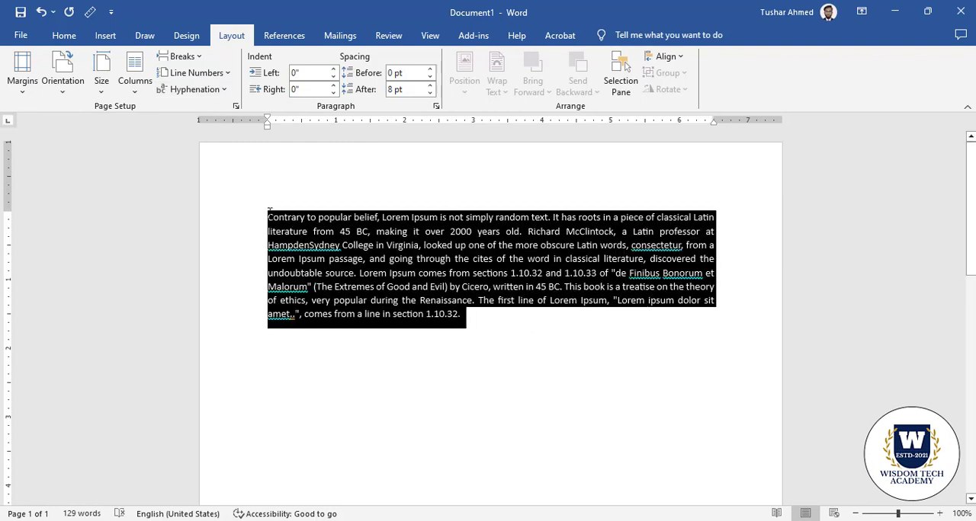
left_click(430, 70)
left_click(430, 69)
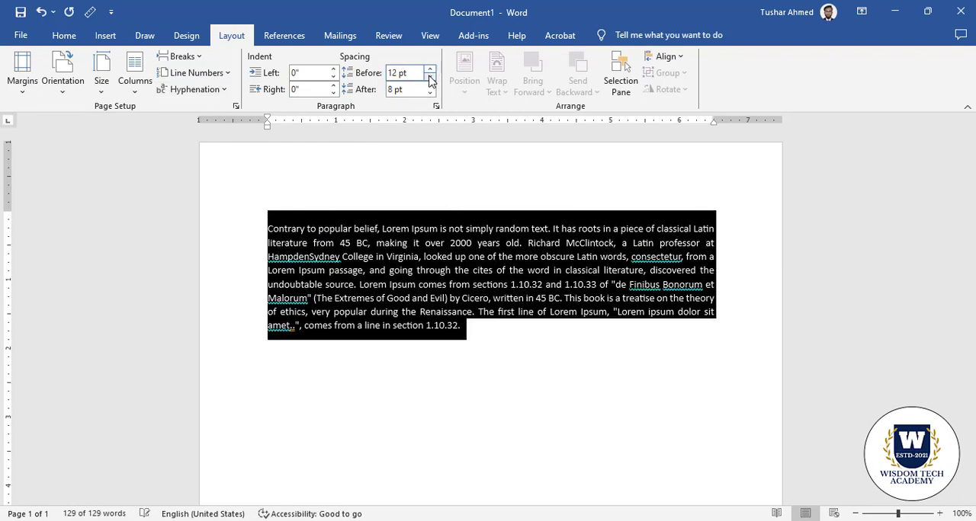
left_click(430, 77)
left_click(430, 77)
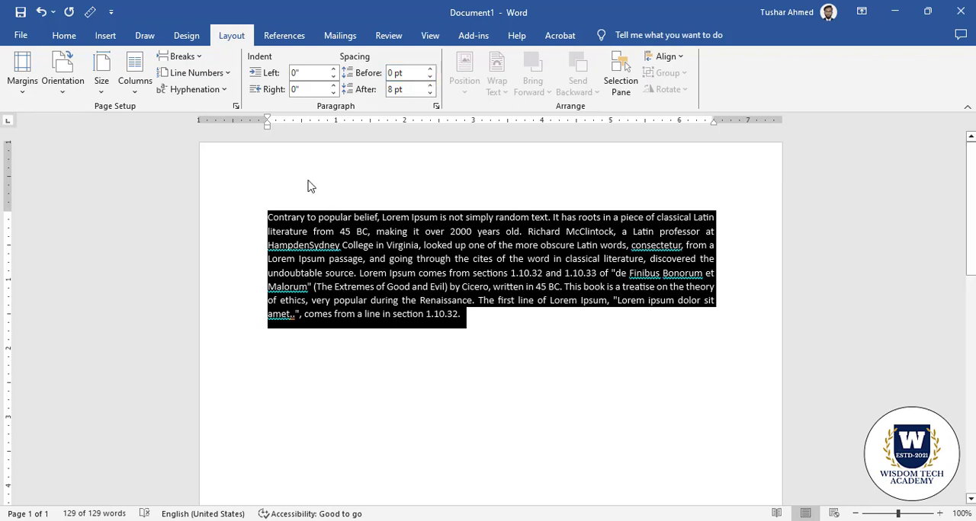
left_click(311, 186)
left_click(23, 84)
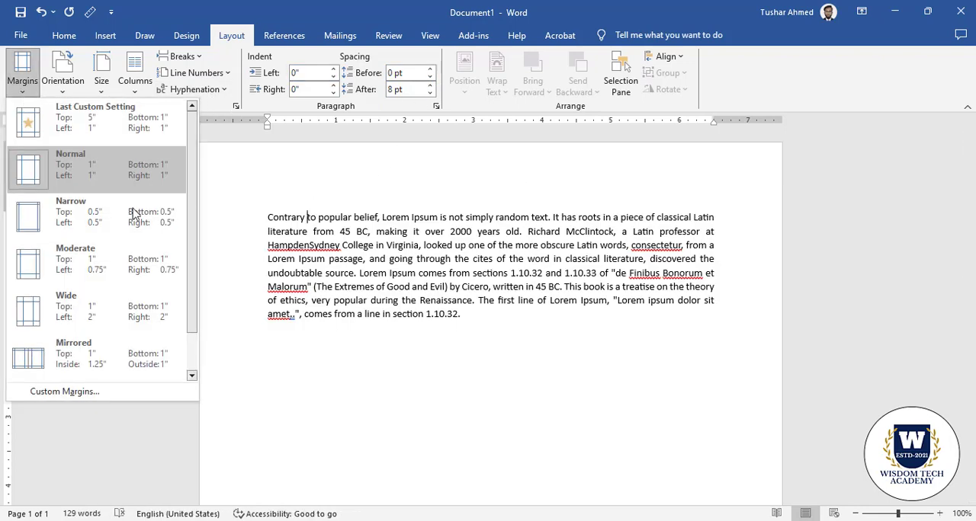
left_click(332, 301)
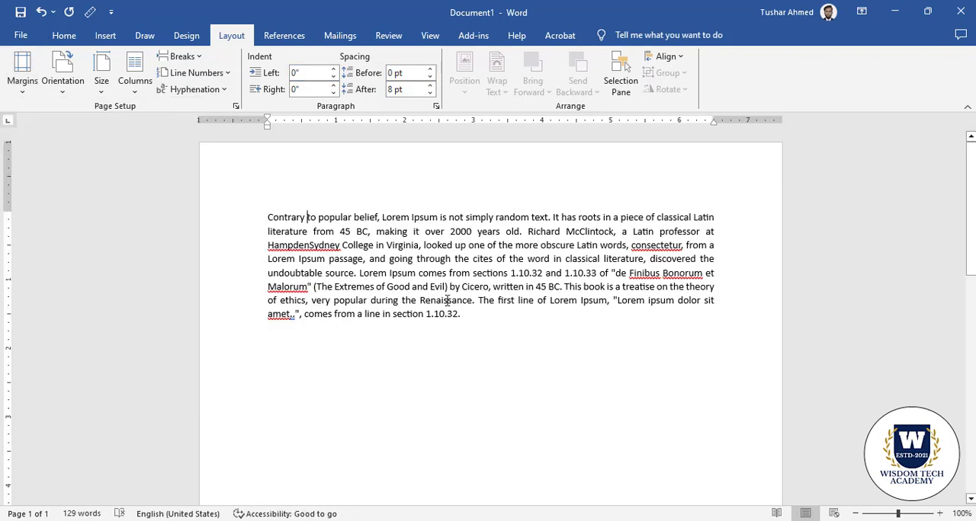
Set the spacing after the paragraph to 6 pt
left_click(430, 93)
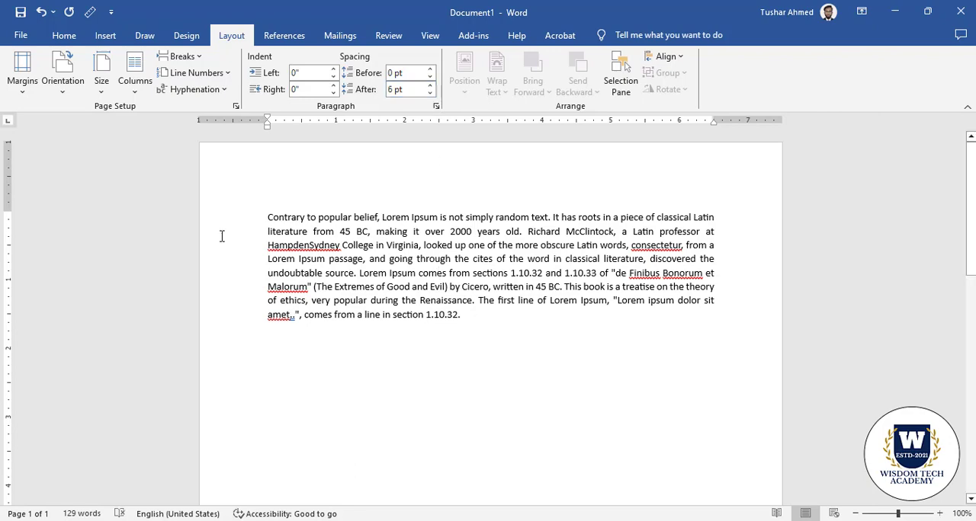
key("ctrl+a")
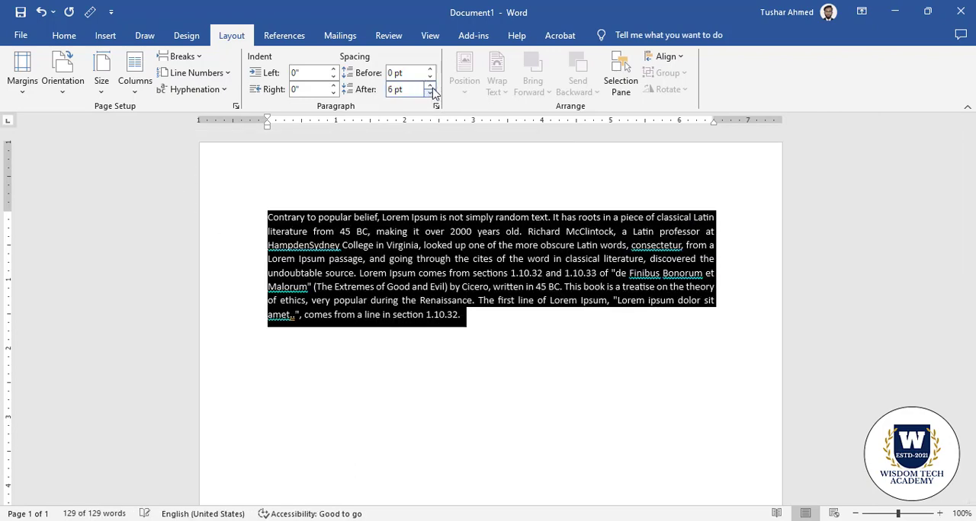
left_click(424, 232)
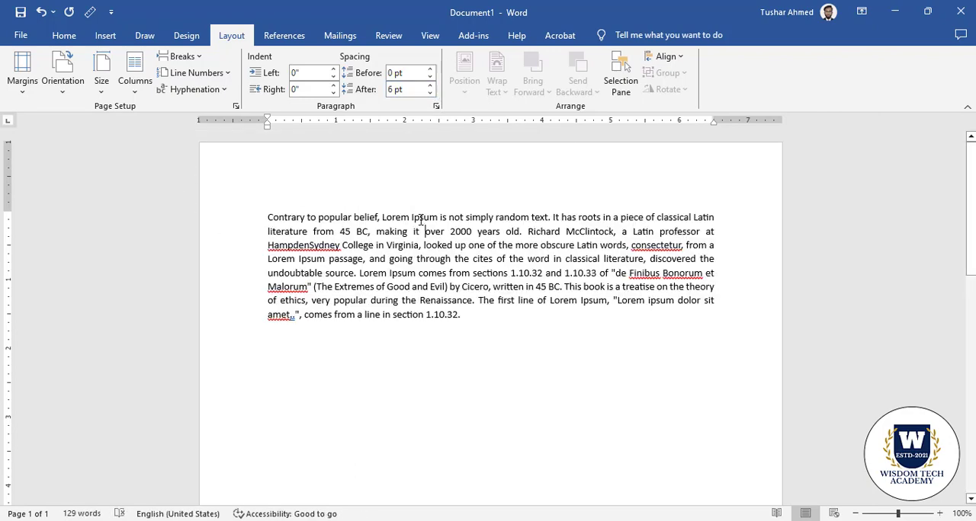
Insert the Screenshot_1 image from the desktop into the paragraph after "2000 years", and select it
left_click(500, 231)
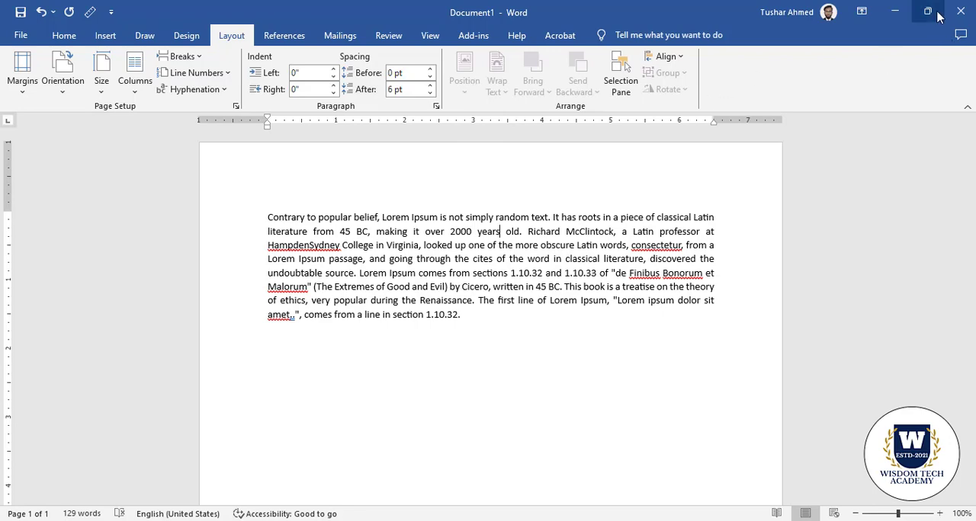
left_click(896, 13)
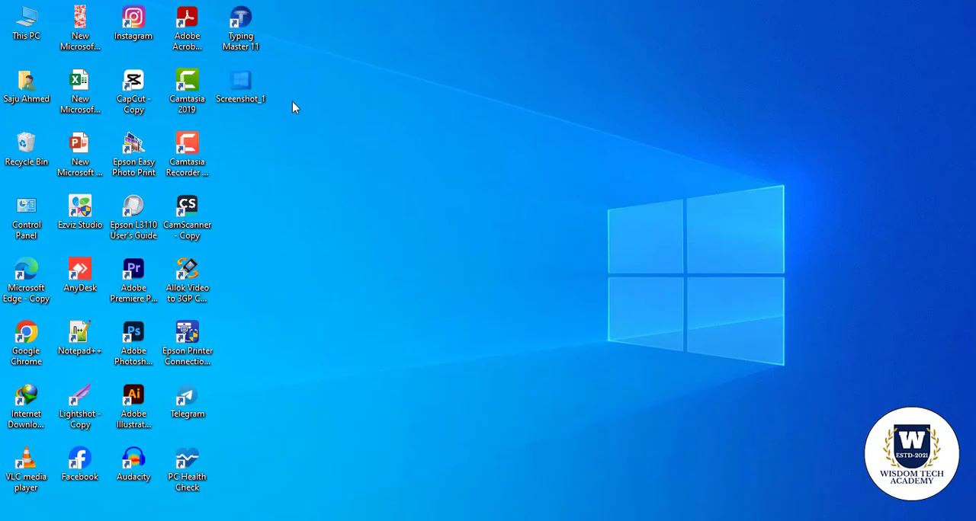
left_click_drag(240, 83, 382, 273)
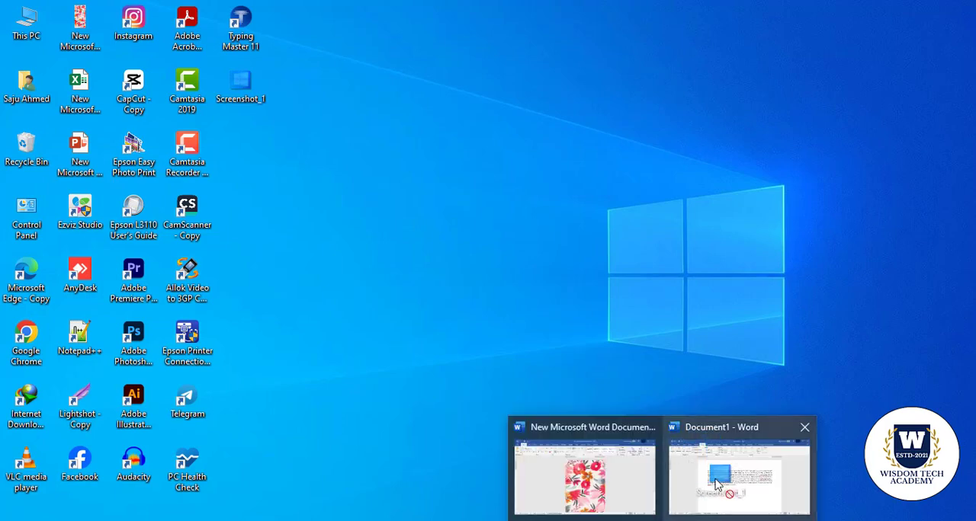
left_click(708, 465)
left_click_drag(575, 303, 572, 305)
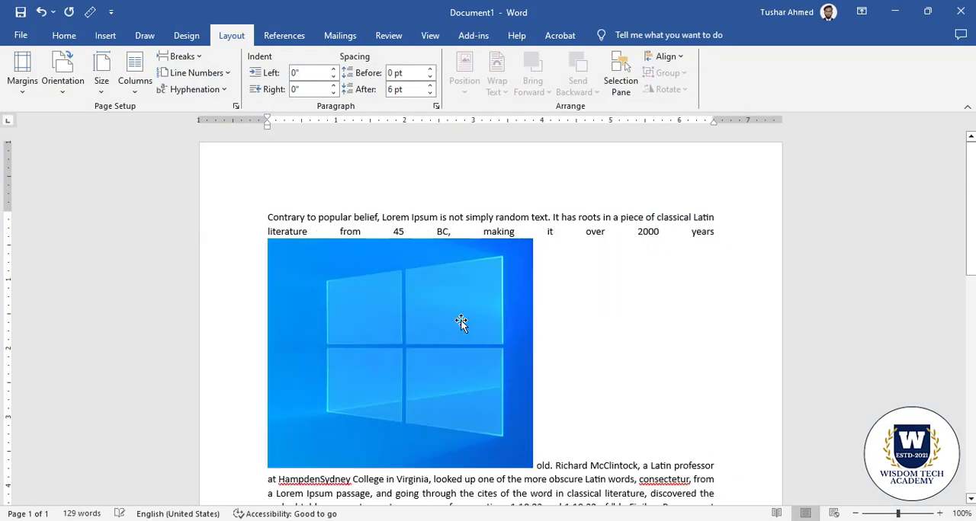
left_click(416, 320)
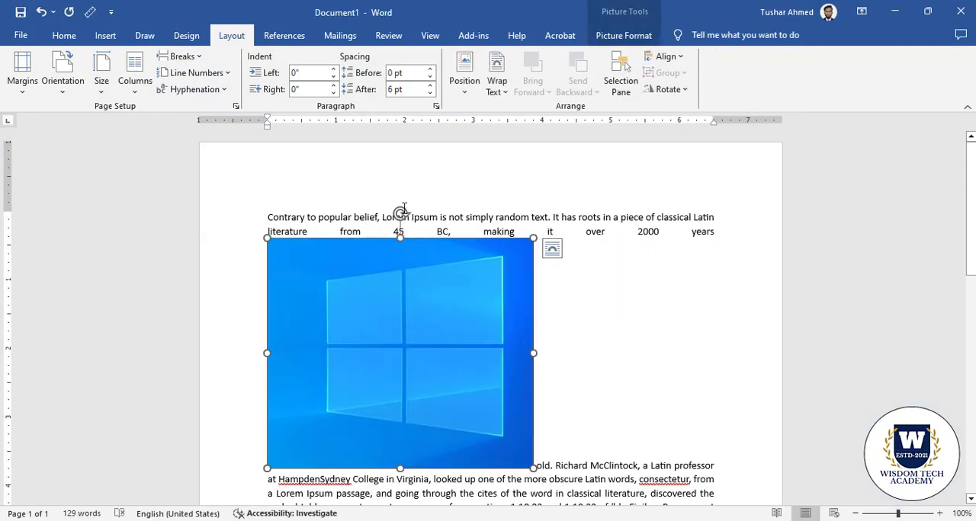
Set the picture's text wrapping to Behind Text and move it behind the right half of the paragraph
right_click(438, 284)
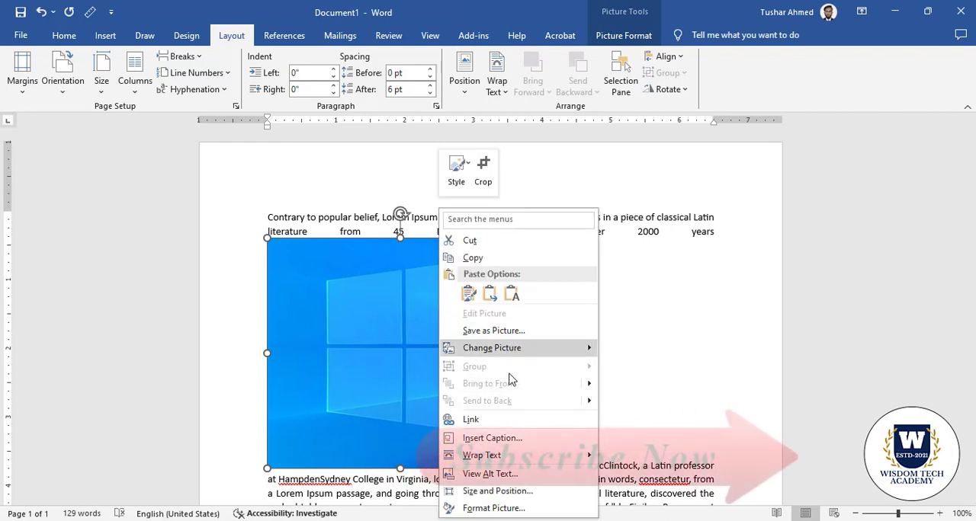
left_click(438, 337)
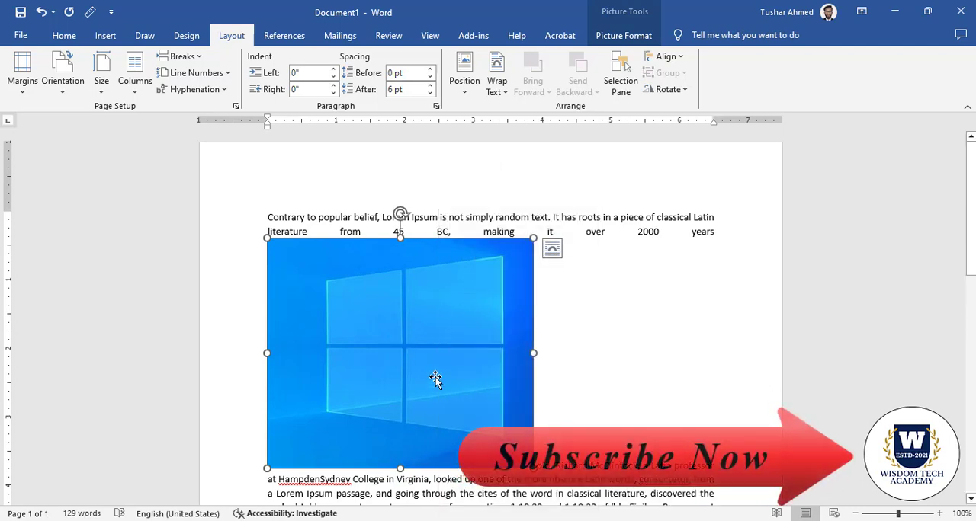
left_click(500, 87)
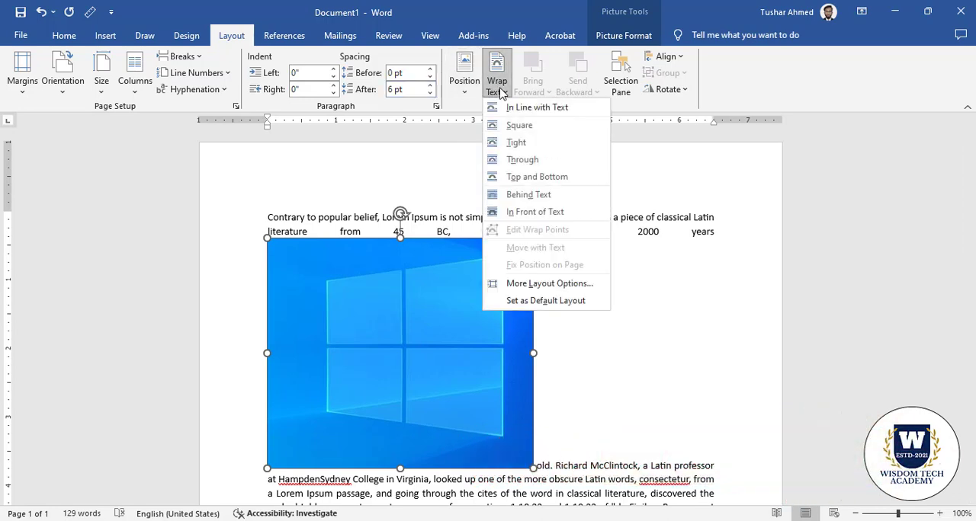
left_click(539, 196)
left_click_drag(418, 398, 462, 370)
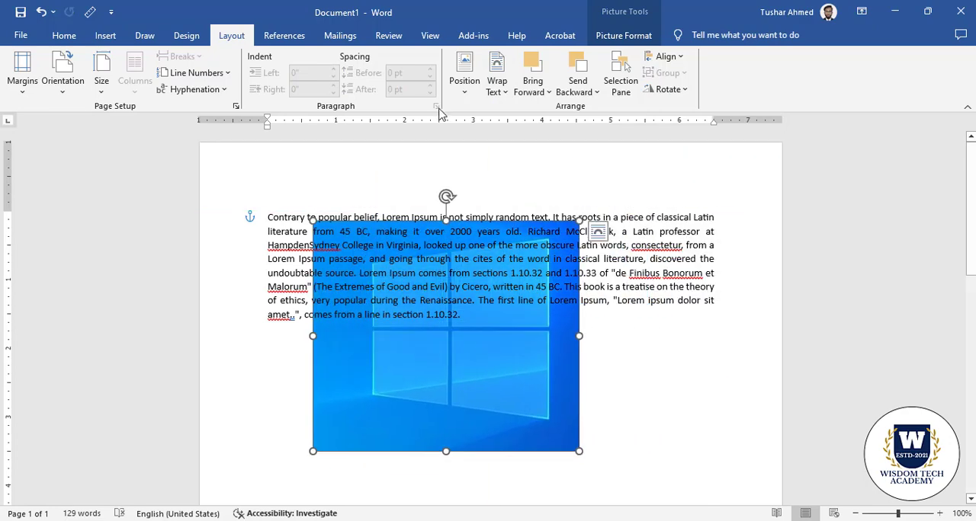
left_click(464, 73)
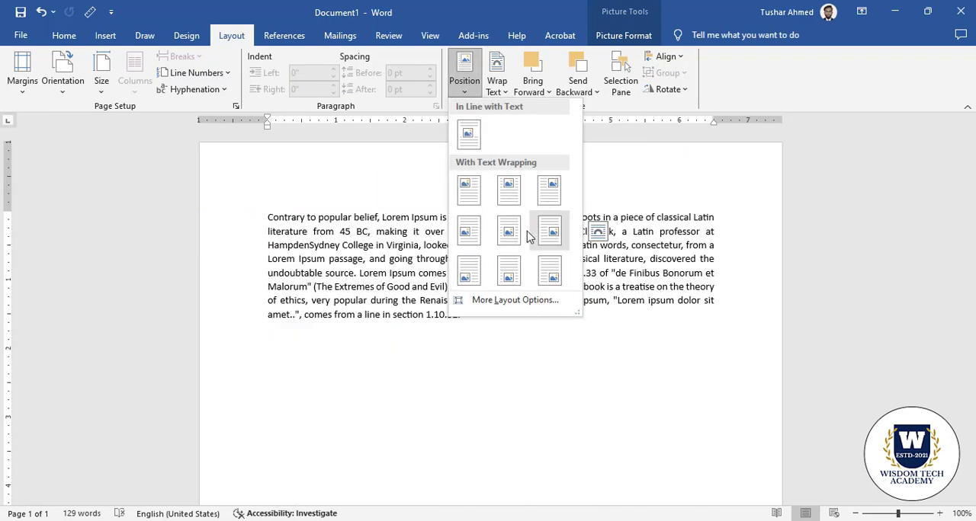
left_click(374, 370)
left_click_drag(374, 370, 486, 325)
left_click(737, 348)
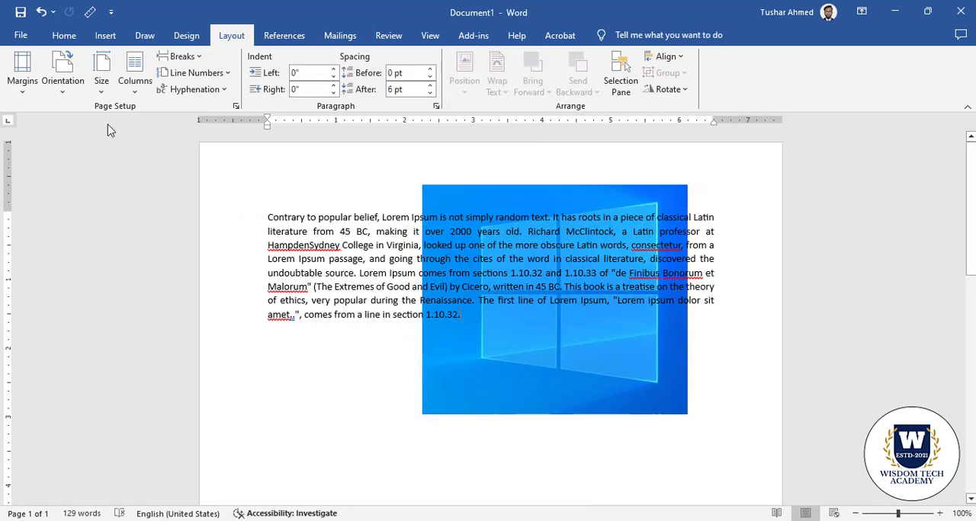
Draw a rectangle about 1.65" high and 1.8" wide over the lower-left part of the paragraph
left_click(106, 35)
left_click(183, 88)
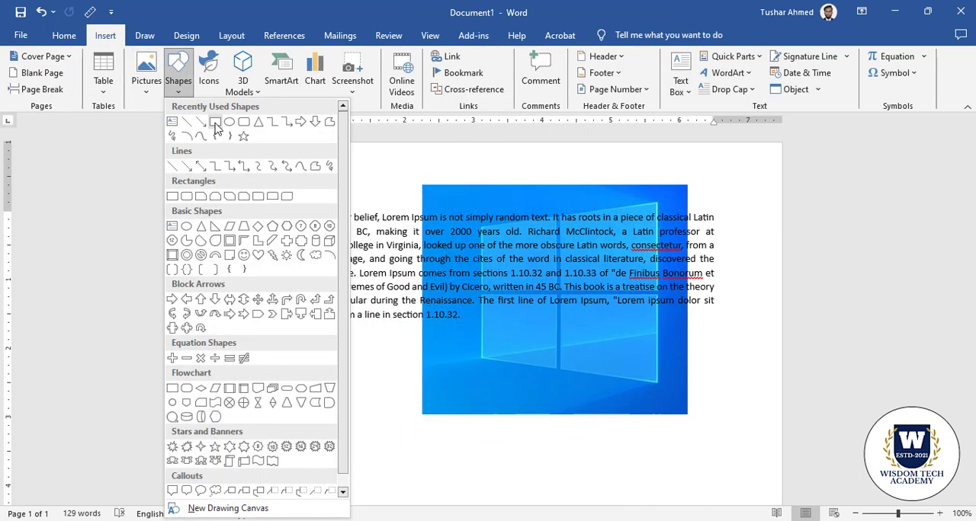
left_click(217, 128)
left_click_drag(273, 288, 398, 402)
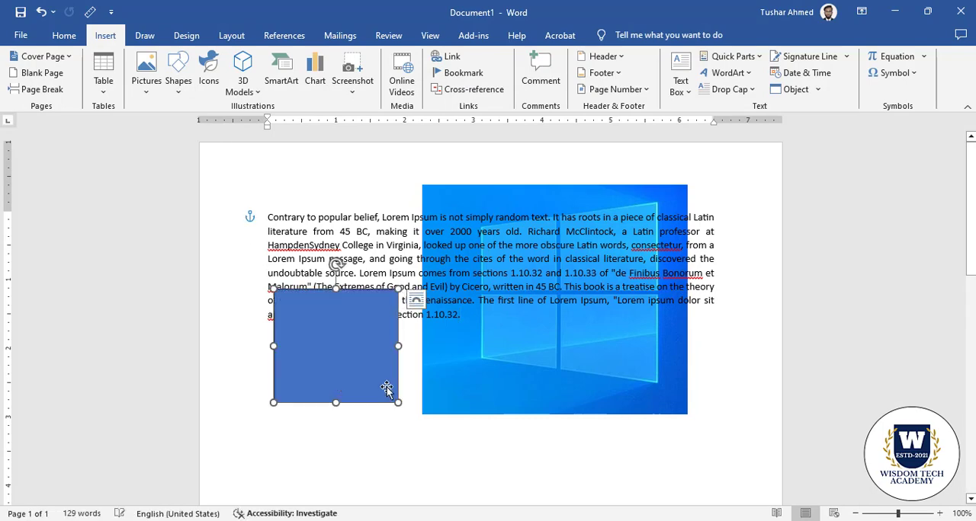
left_click(358, 215)
Draw an isosceles triangle about 1.85" high and 2.68" wide below the paragraph, overlapping the picture's lower edge
left_click(105, 36)
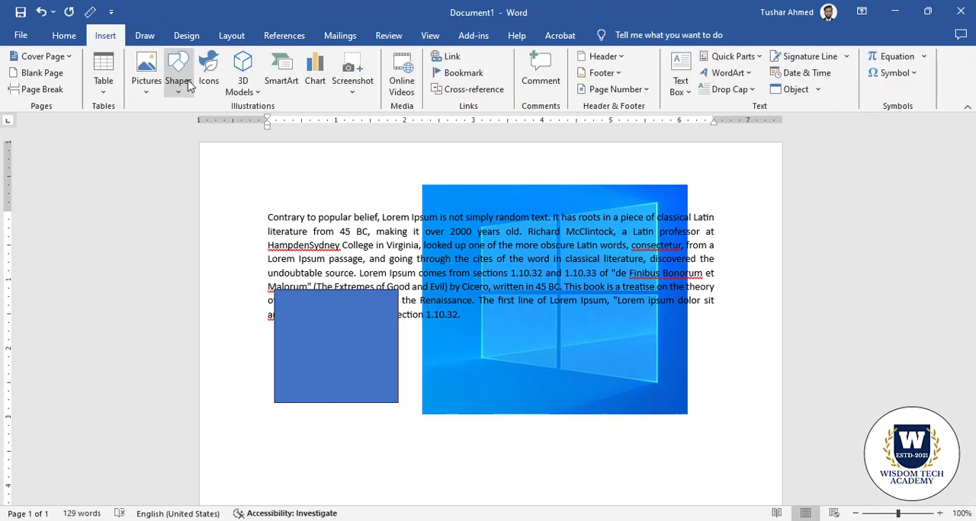
left_click(175, 87)
left_click(243, 126)
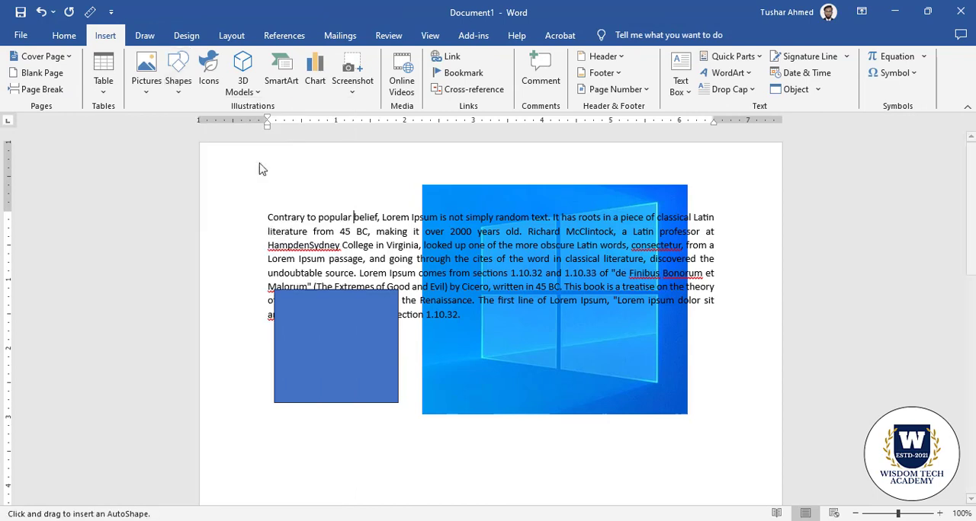
left_click(175, 87)
left_click(259, 124)
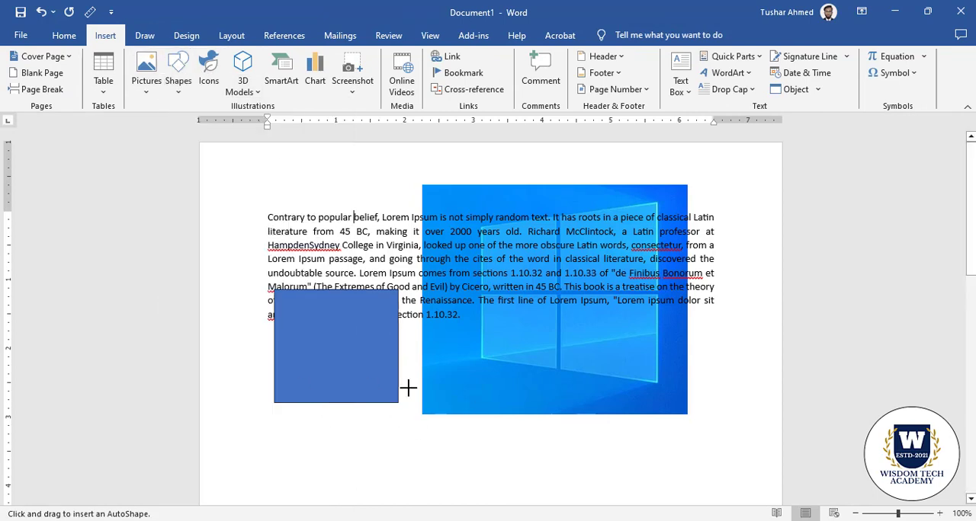
left_click_drag(384, 364, 568, 492)
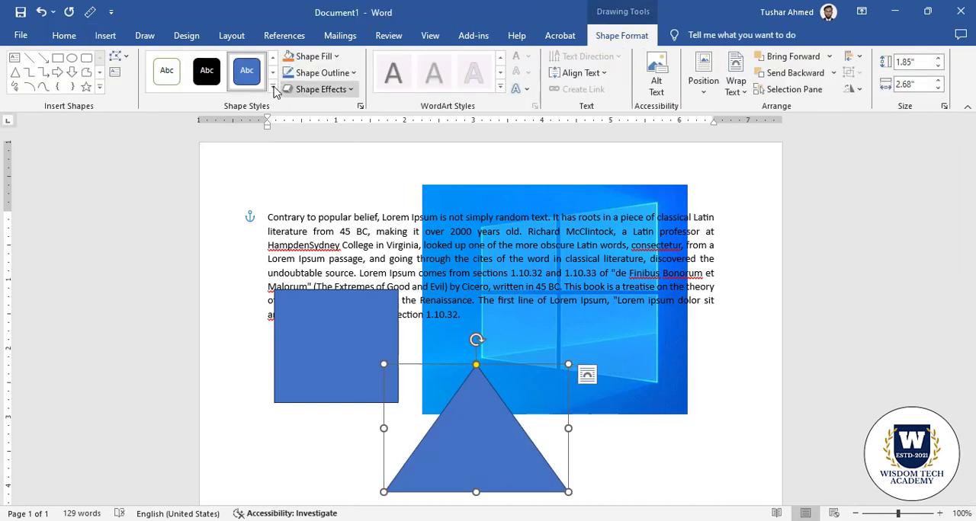
Apply an orange gradient shape style to the triangle and move it to overlap both the rectangle and the picture
left_click(243, 97)
left_click(245, 266)
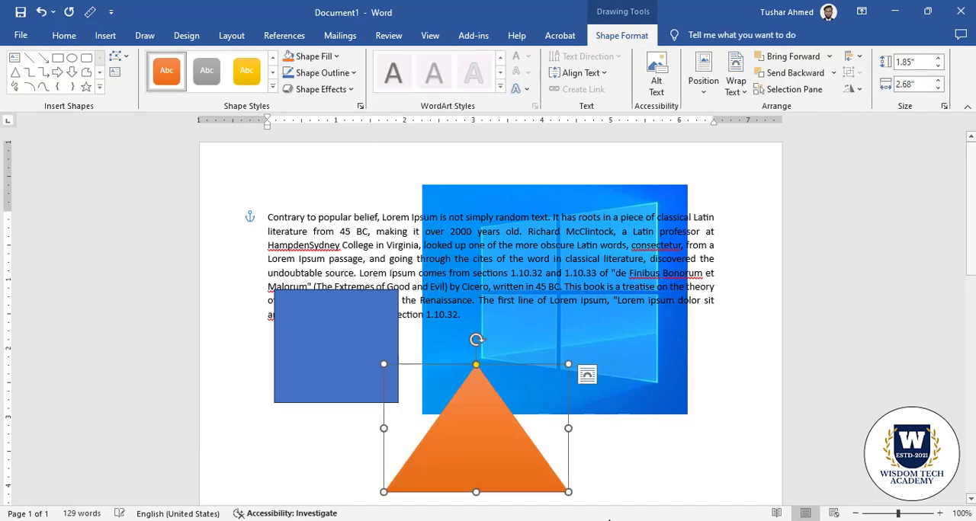
left_click(621, 457)
left_click_drag(485, 414, 433, 368)
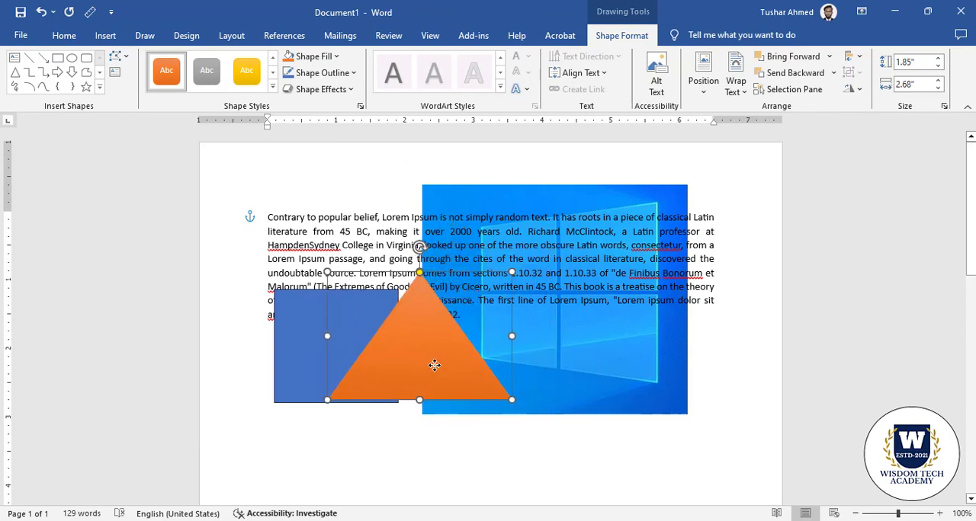
left_click(592, 419)
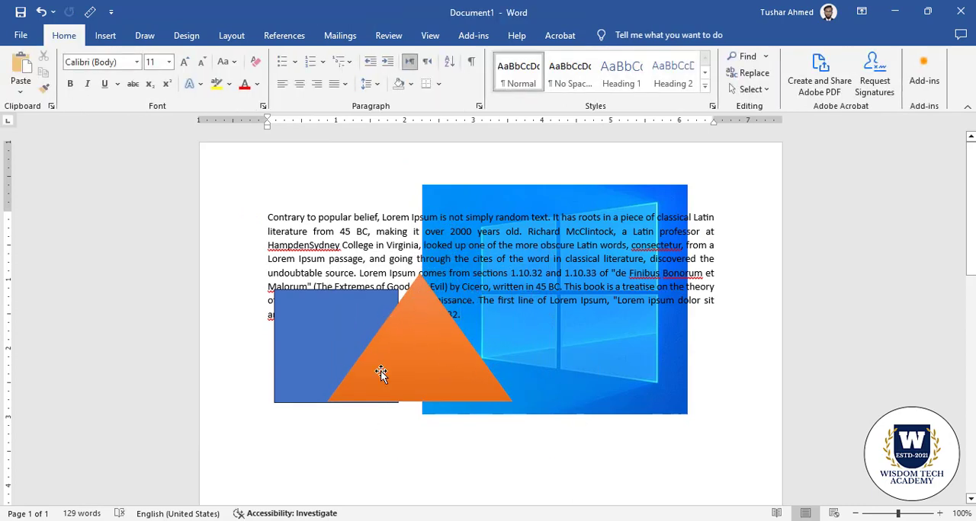
Send the orange triangle to the back so that it lies behind the blue rectangle
left_click(490, 340)
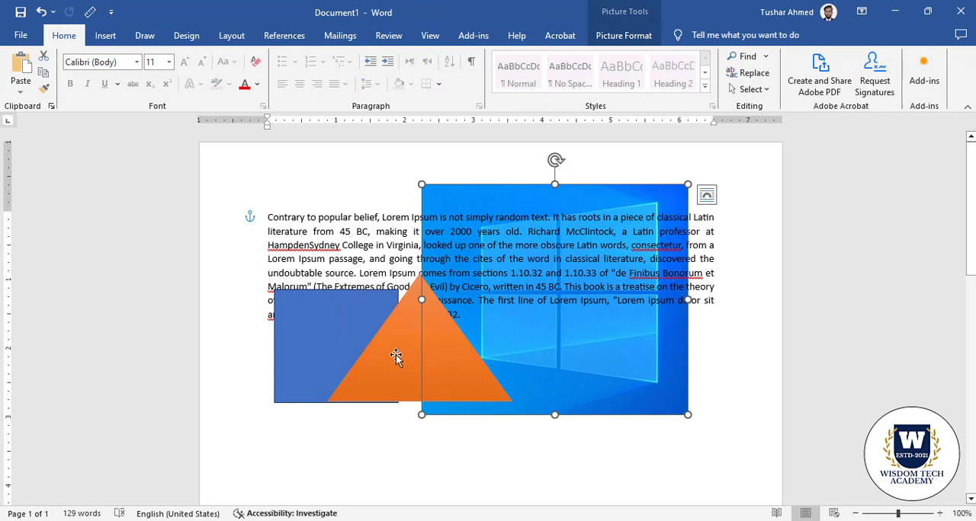
left_click(402, 355)
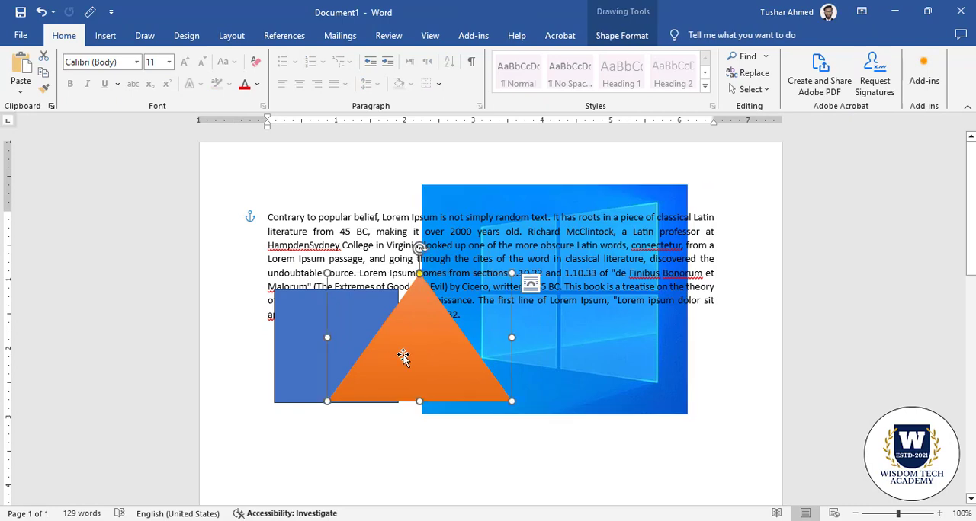
left_click(231, 35)
left_click(588, 100)
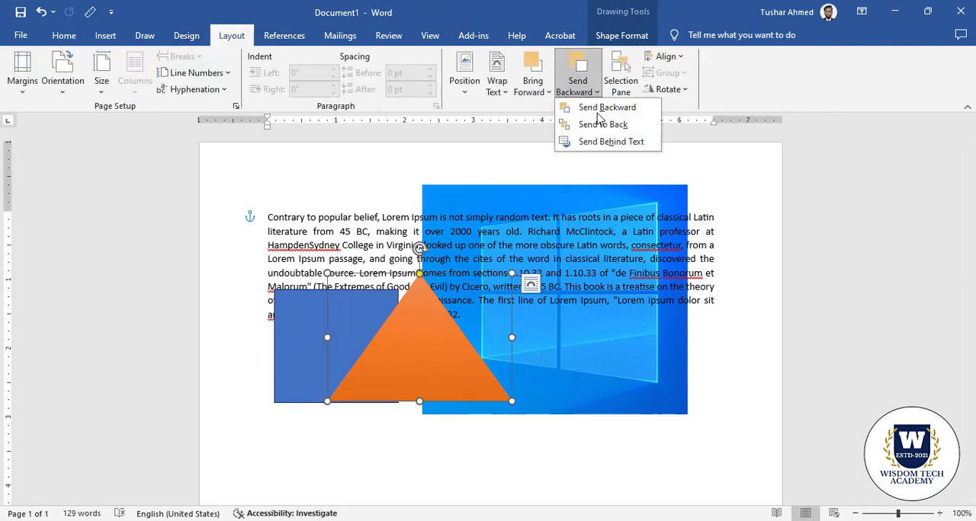
left_click(601, 119)
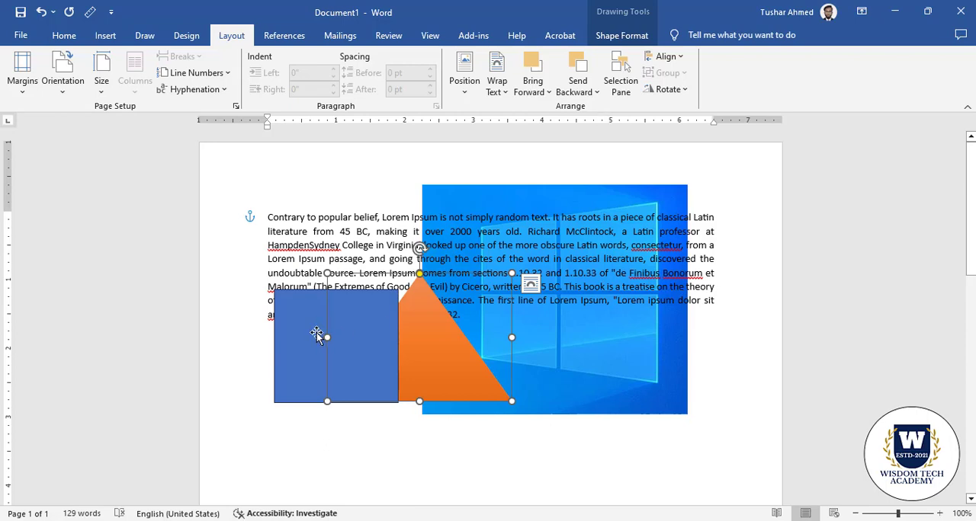
Try to bring the picture in front of the shapes, and move it slightly down
left_click(616, 355)
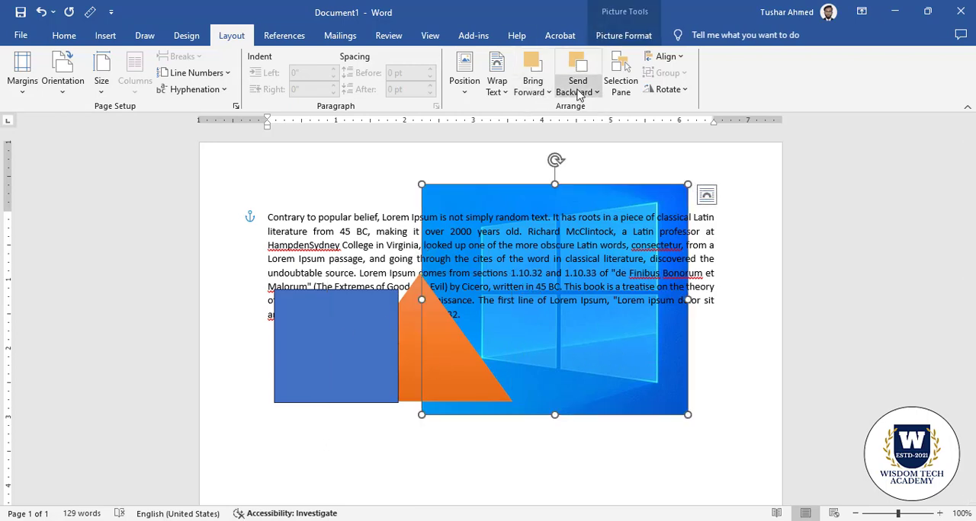
left_click(547, 93)
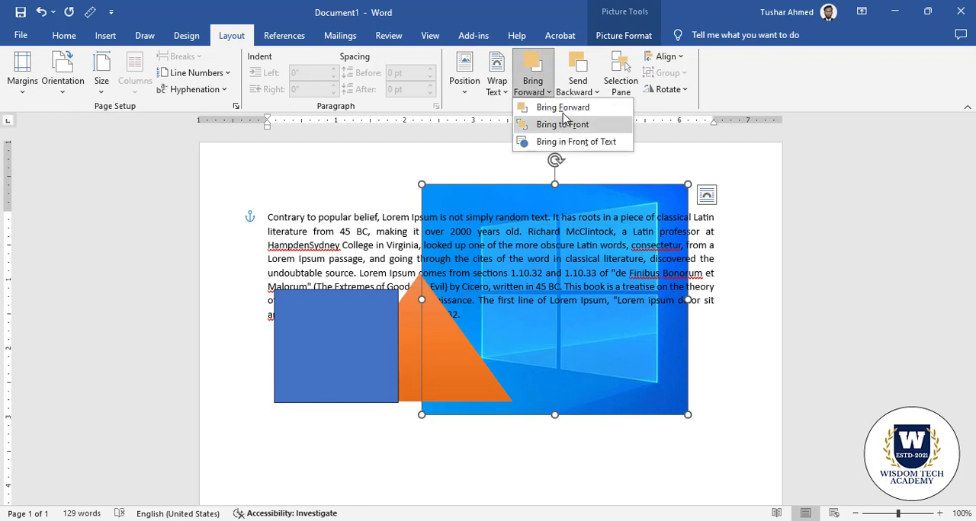
left_click(564, 122)
left_click(537, 90)
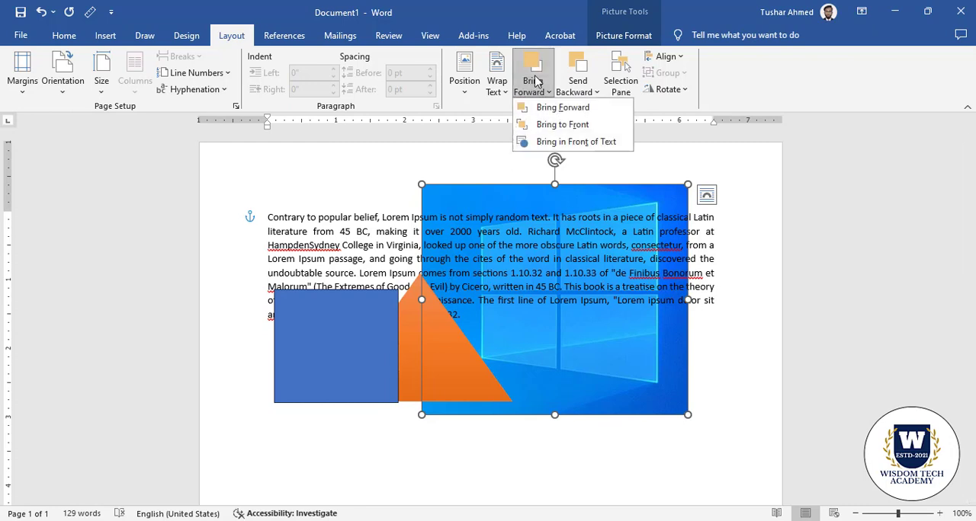
left_click(568, 138)
left_click_drag(530, 331, 531, 354)
Send the picture to the back and delete it from the page
left_click(583, 88)
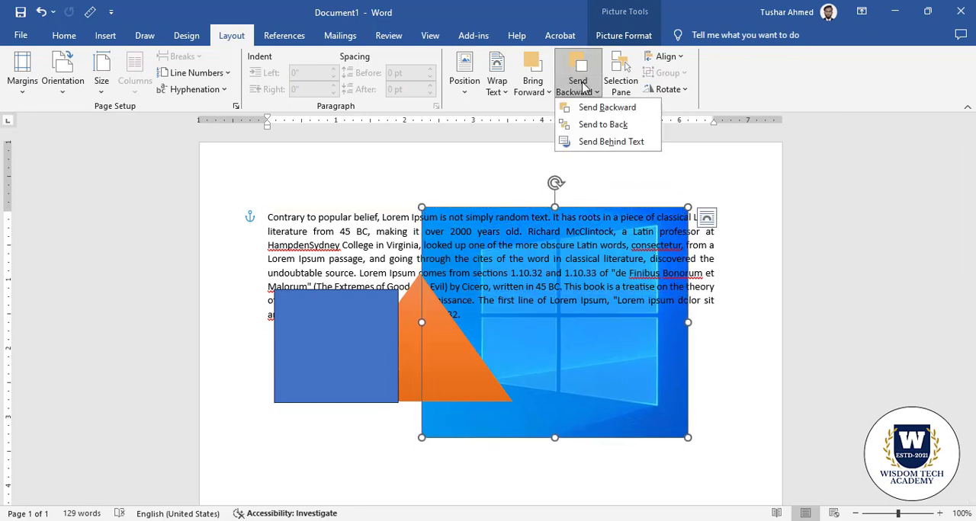
left_click(602, 124)
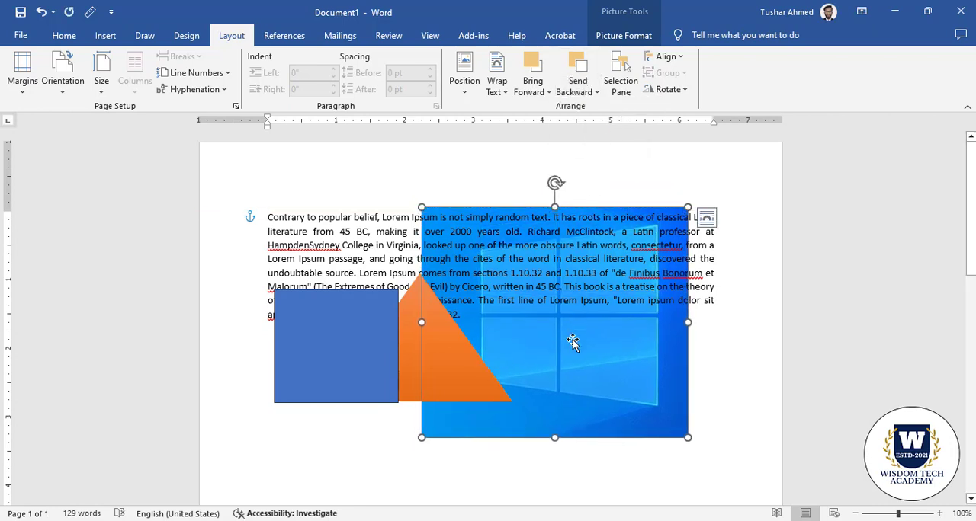
key("Delete")
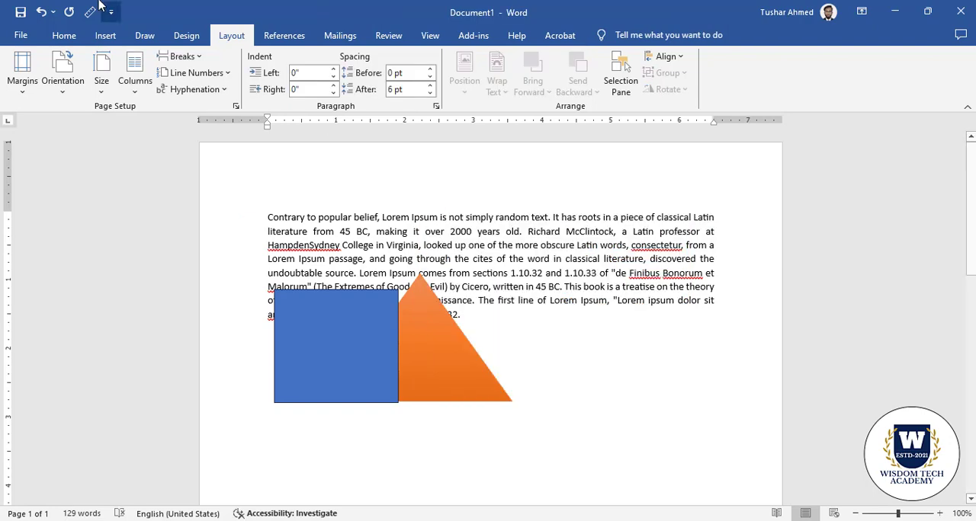
Draw a second triangle about 2.13" high and 3.06" wide to the right of the orange one
left_click(103, 36)
left_click(177, 76)
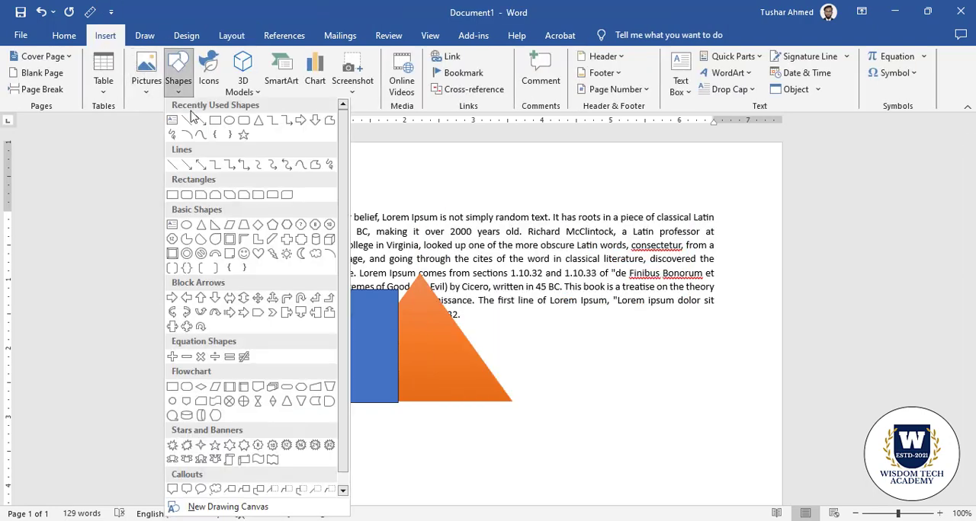
left_click(259, 122)
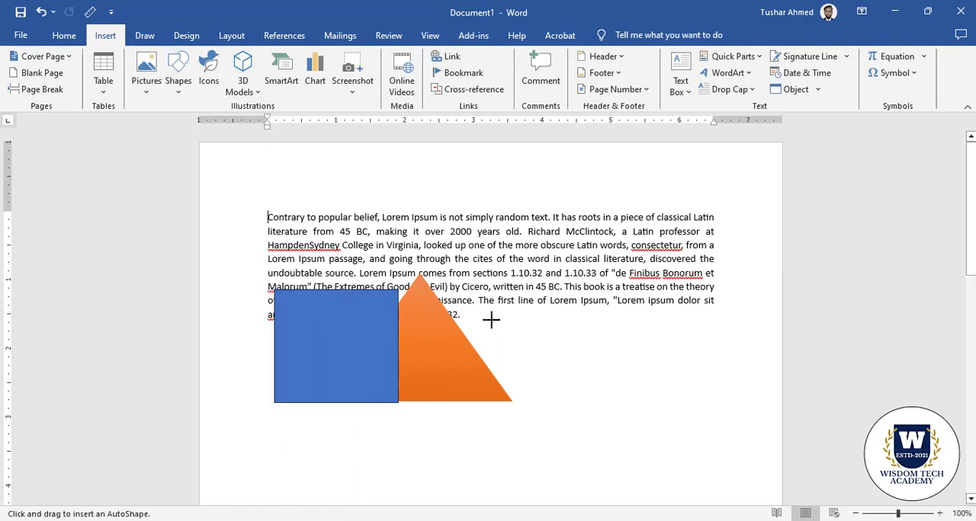
left_click_drag(480, 303, 691, 450)
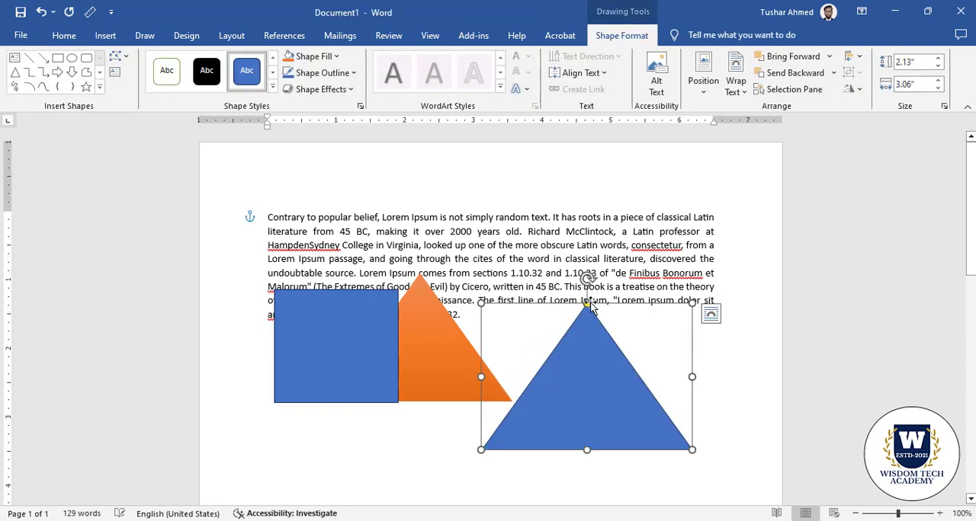
Rotate the new blue triangle a quarter turn clockwise and move it over the orange triangle's right corner
left_click_drag(586, 280, 686, 377)
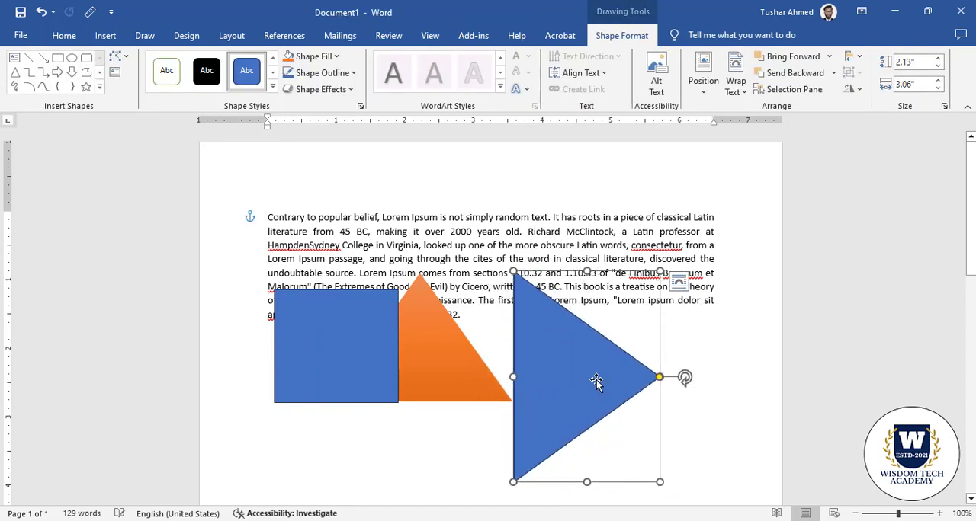
left_click_drag(596, 380, 559, 347)
left_click(697, 379)
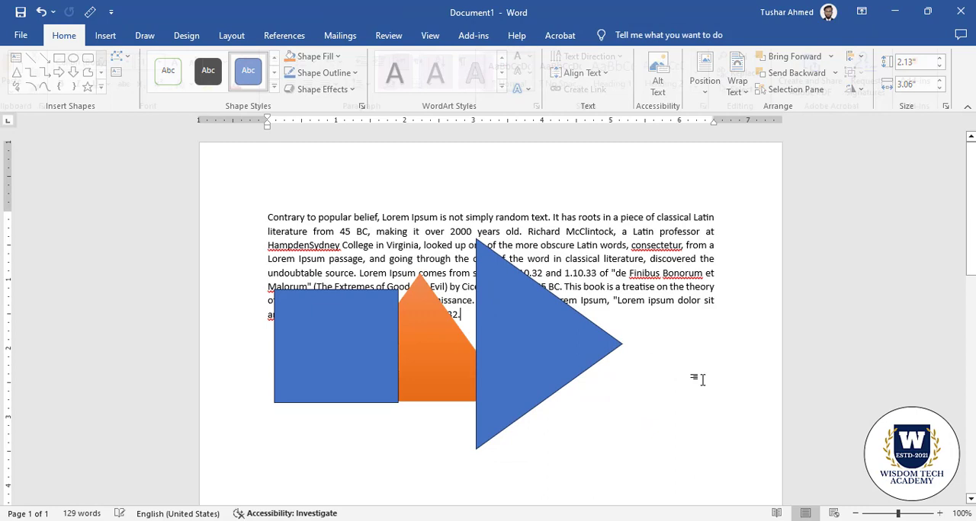
Send the rotated blue triangle to the back, behind the orange triangle
left_click(559, 308)
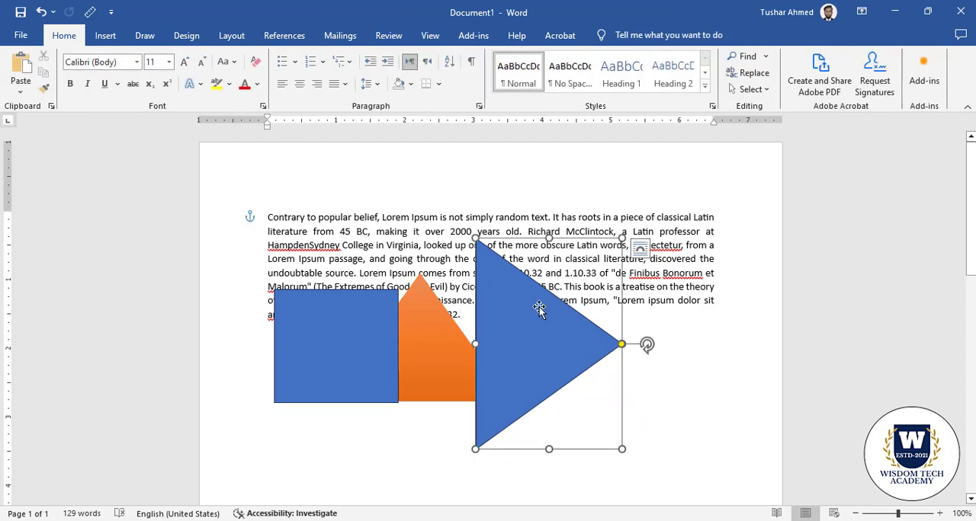
left_click(232, 35)
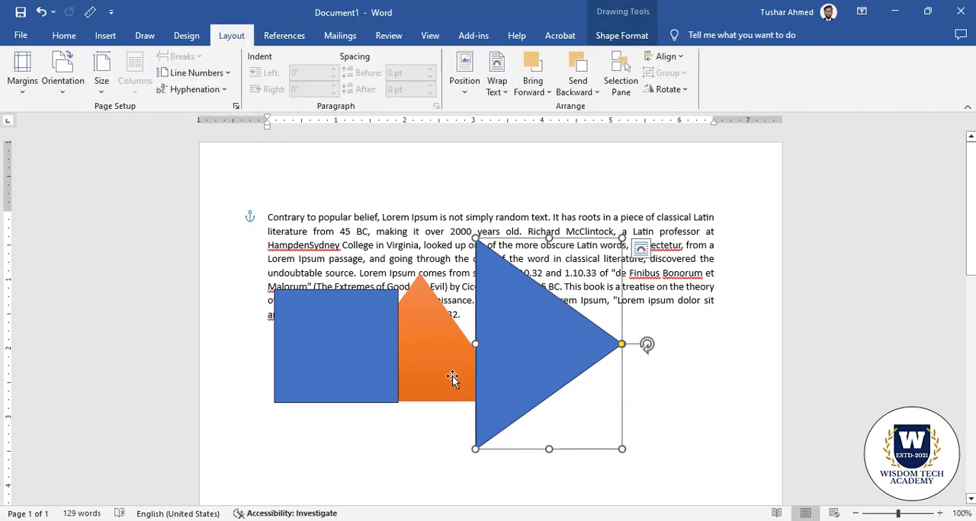
left_click(578, 90)
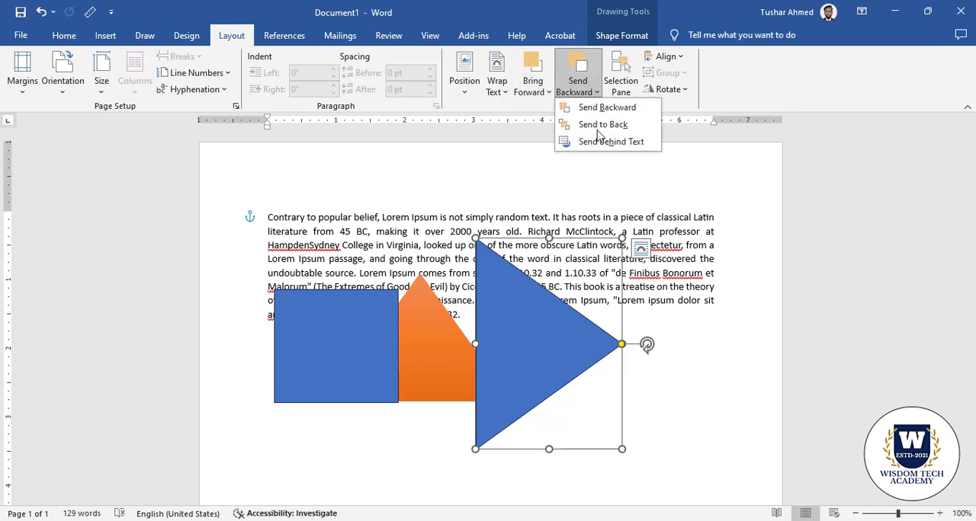
left_click(595, 128)
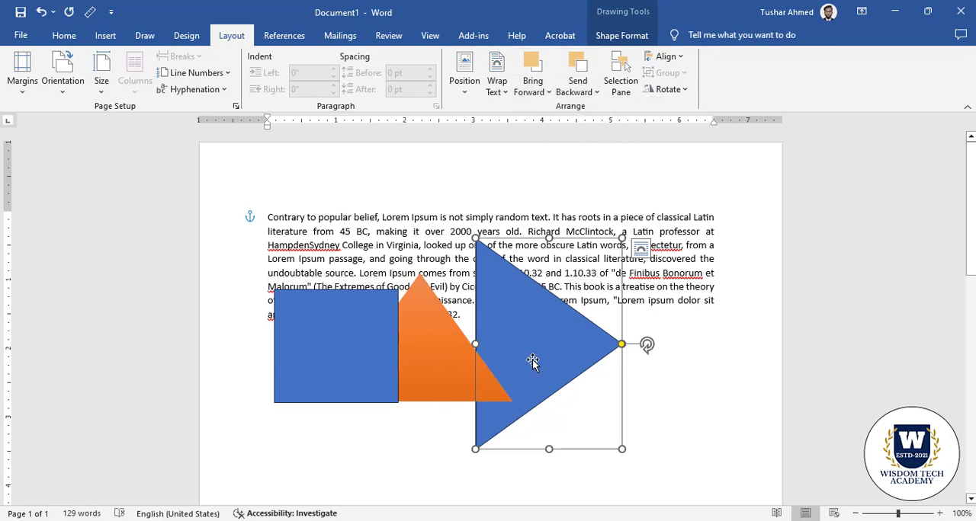
Send the blue square backward in the stacking order until it sits behind the orange triangle
left_click(325, 337)
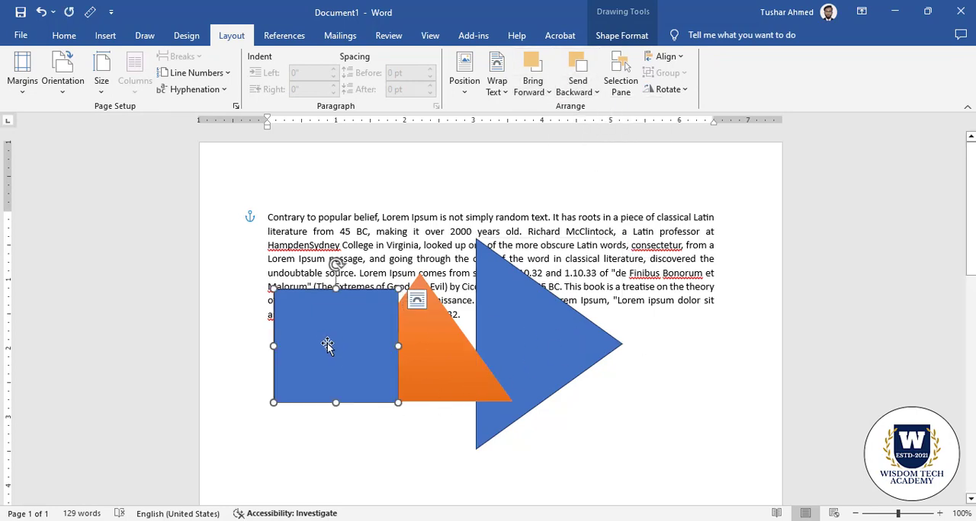
left_click(577, 92)
left_click(590, 128)
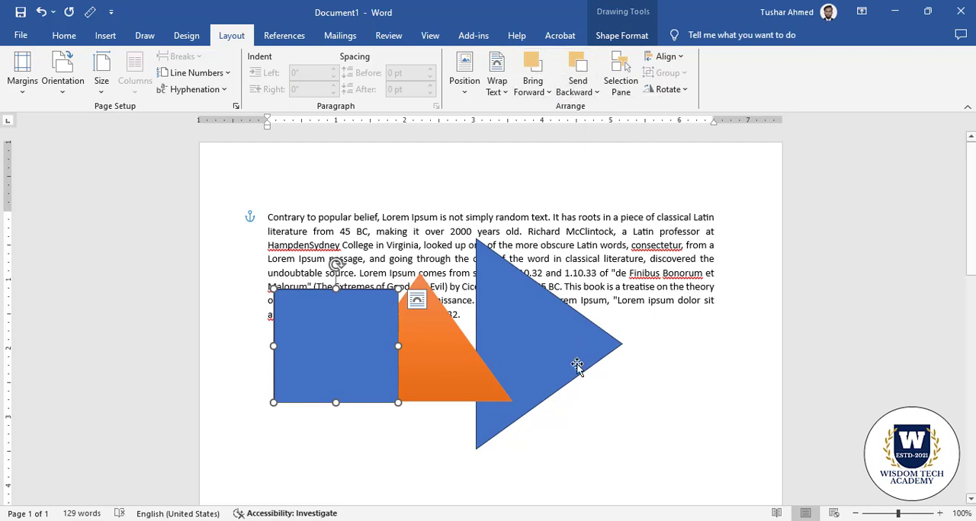
left_click(660, 276)
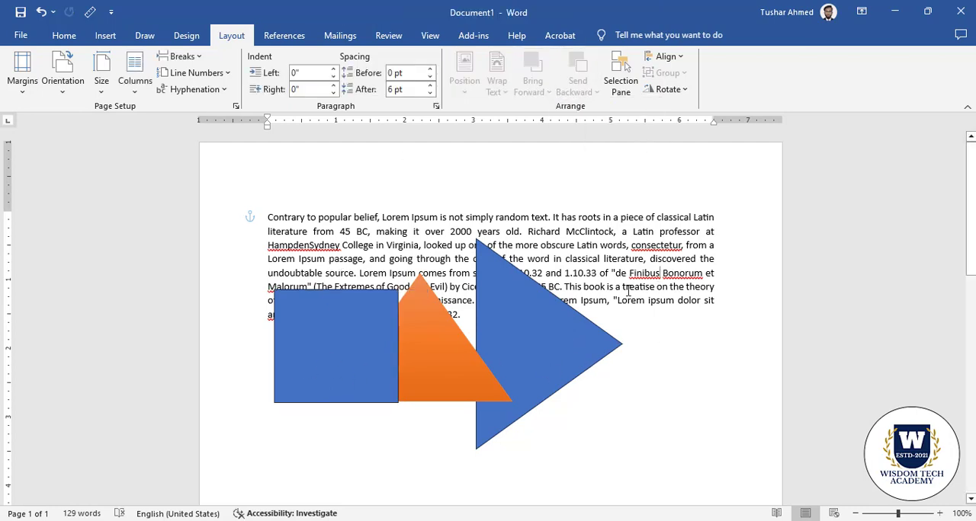
left_click(344, 365)
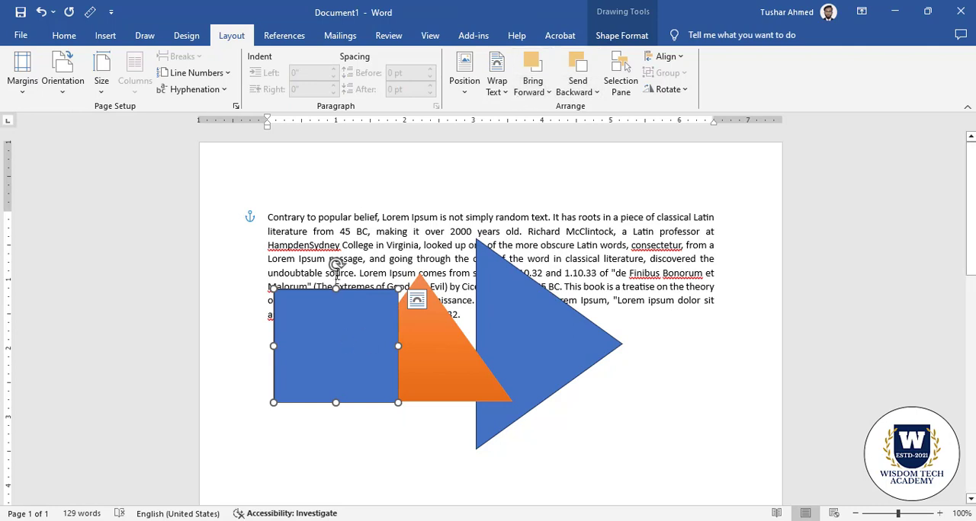
left_click(358, 215)
left_click(345, 326)
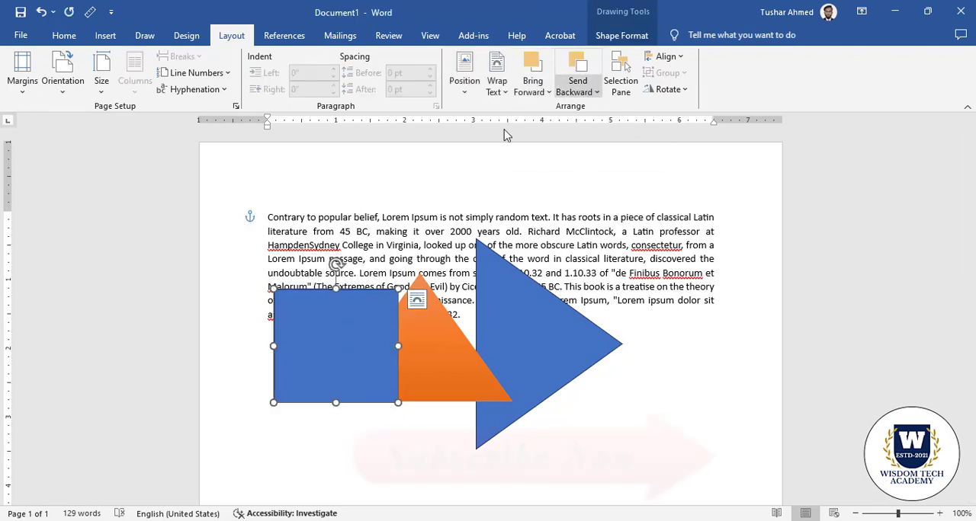
left_click(593, 86)
left_click(602, 131)
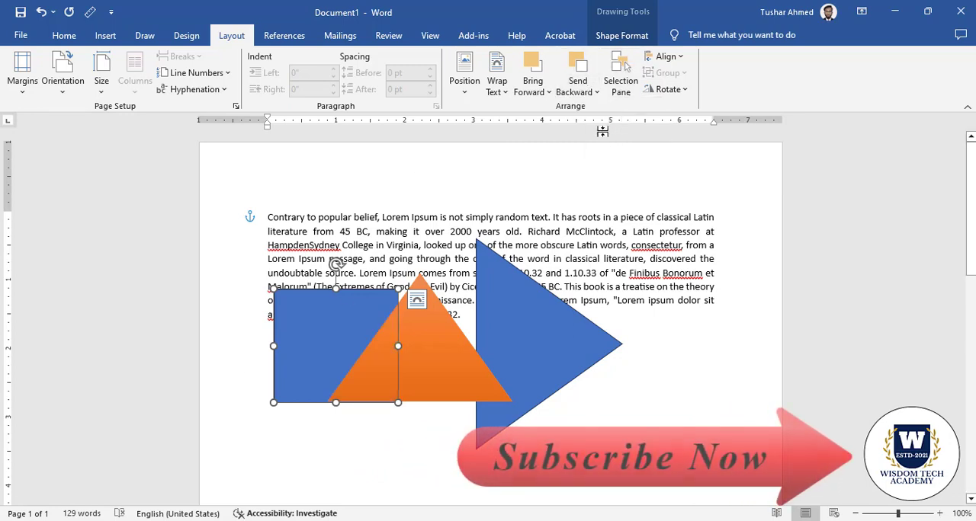
left_click(640, 320)
Delete the rotated blue triangle, the orange triangle and the blue square from the page
left_click(564, 339)
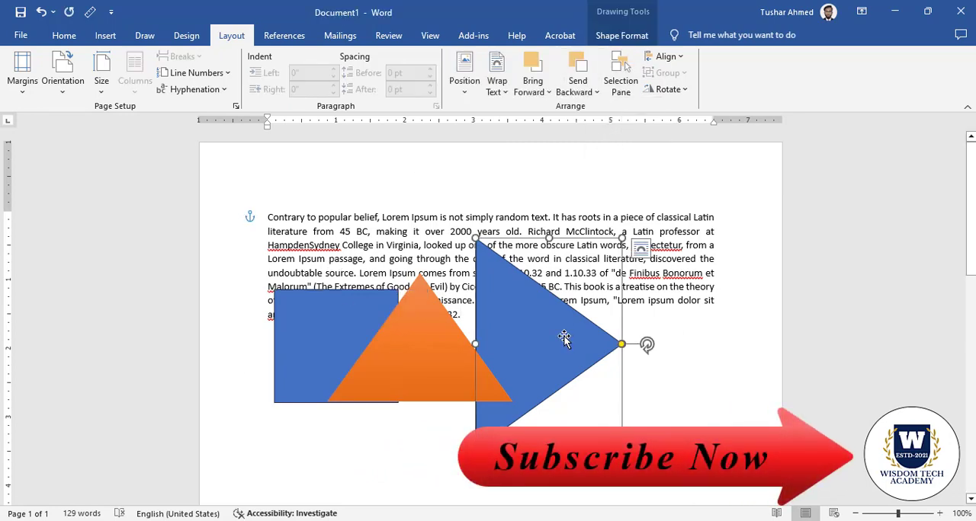
key("Delete")
left_click(436, 348)
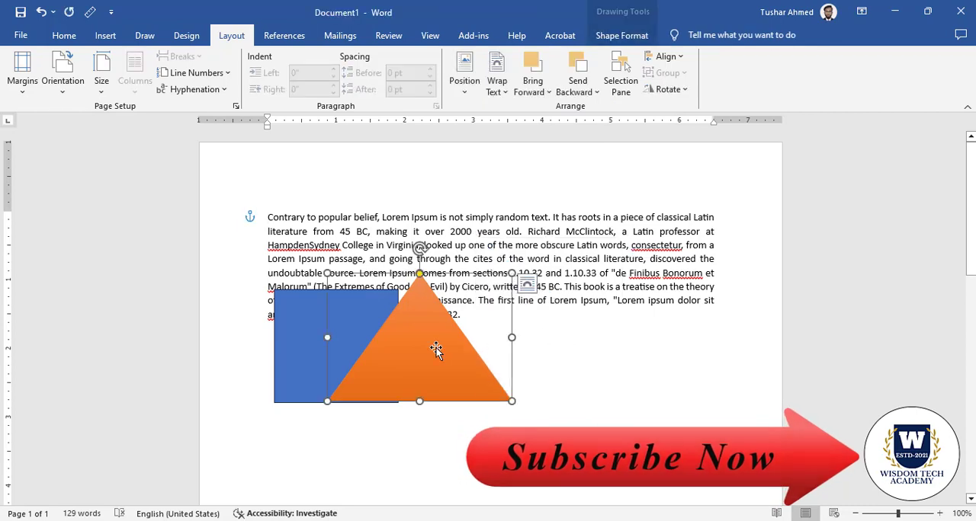
key("Delete")
left_click(357, 369)
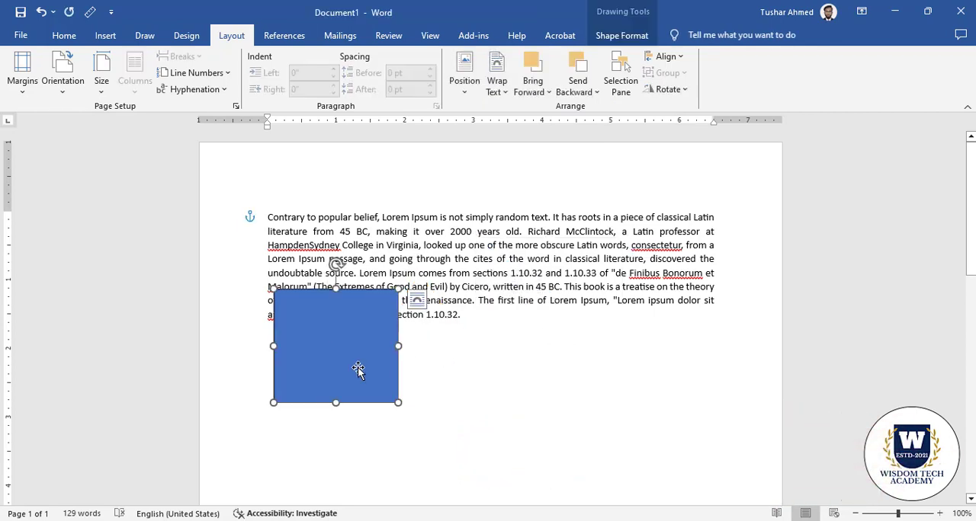
key("Delete")
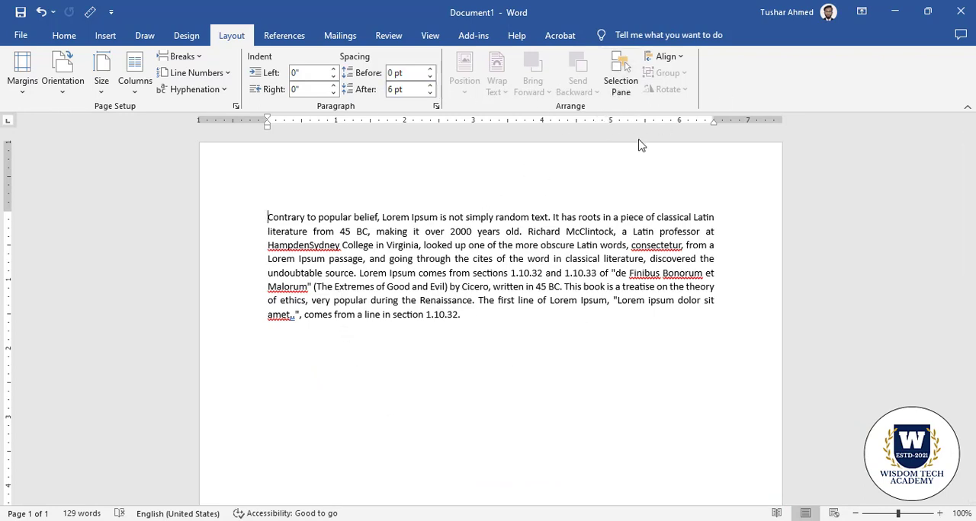
Review the object alignment options and the Grid and Guides settings without changing them
left_click(667, 57)
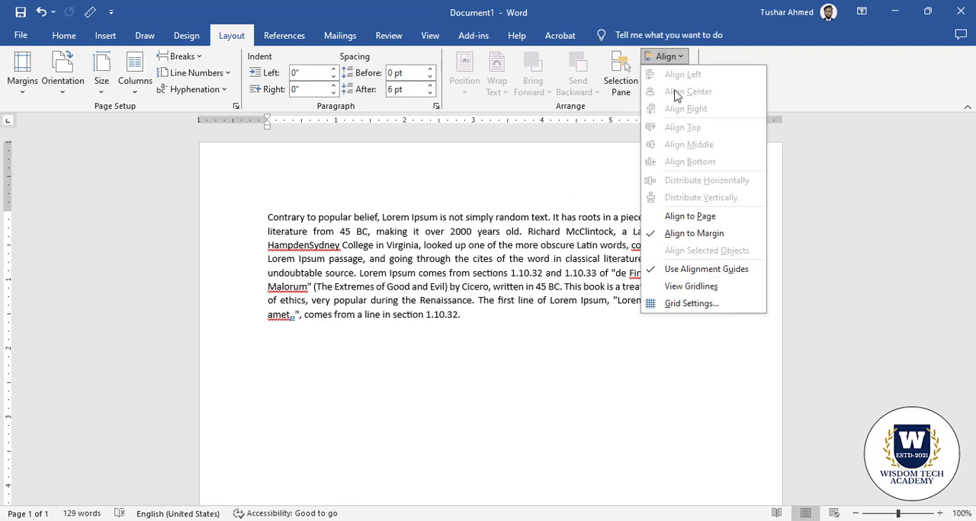
left_click(701, 305)
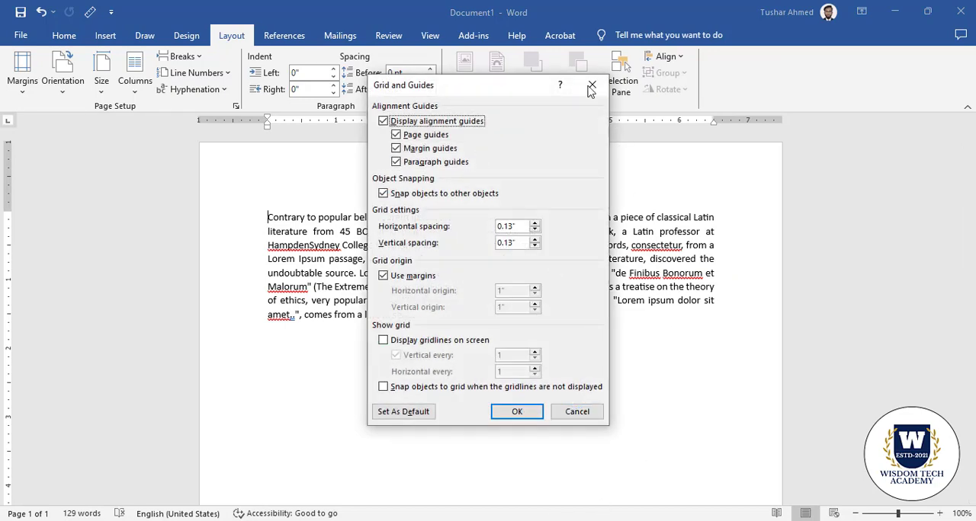
left_click(591, 85)
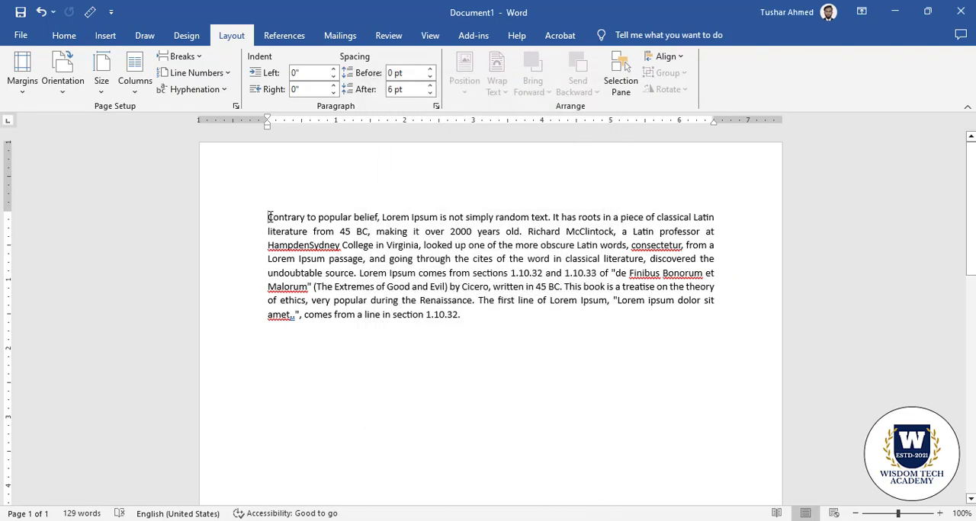
left_click_drag(269, 218, 513, 420)
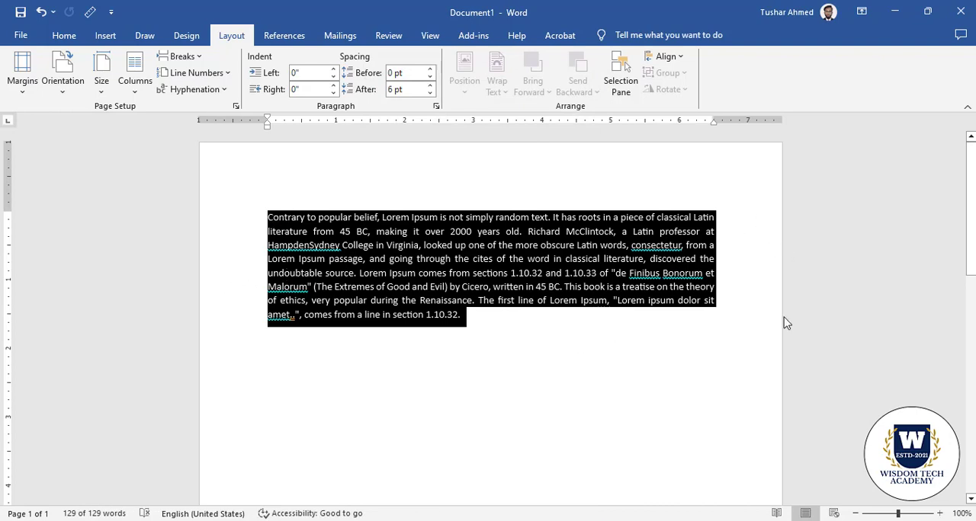
left_click(457, 258)
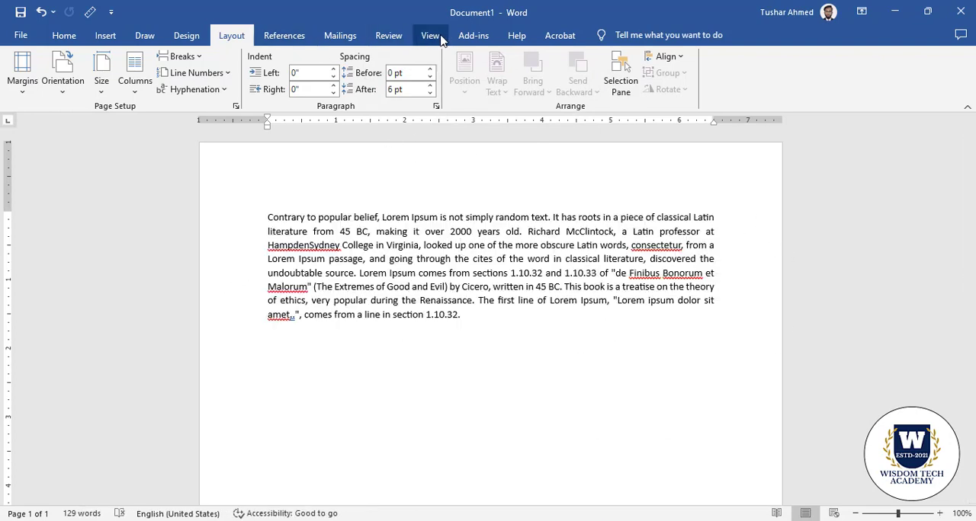
left_click(432, 36)
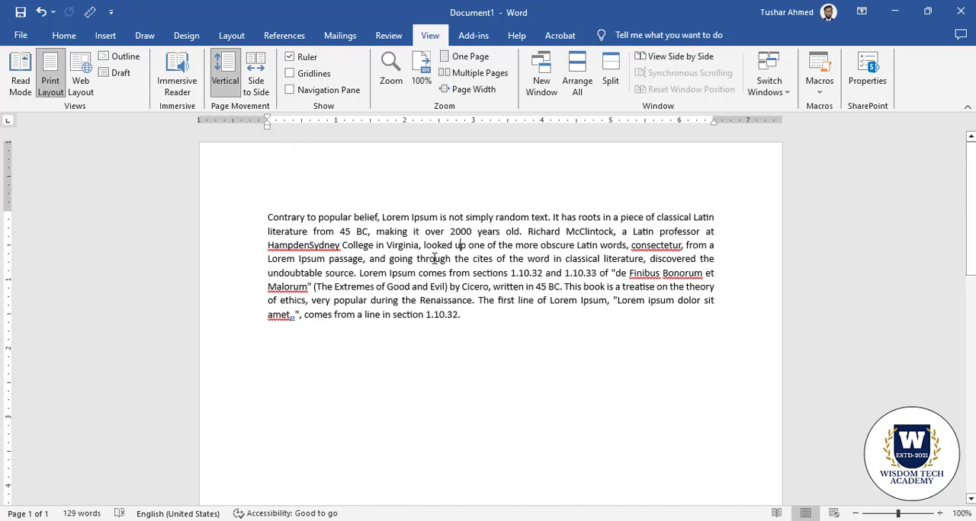
left_click(231, 36)
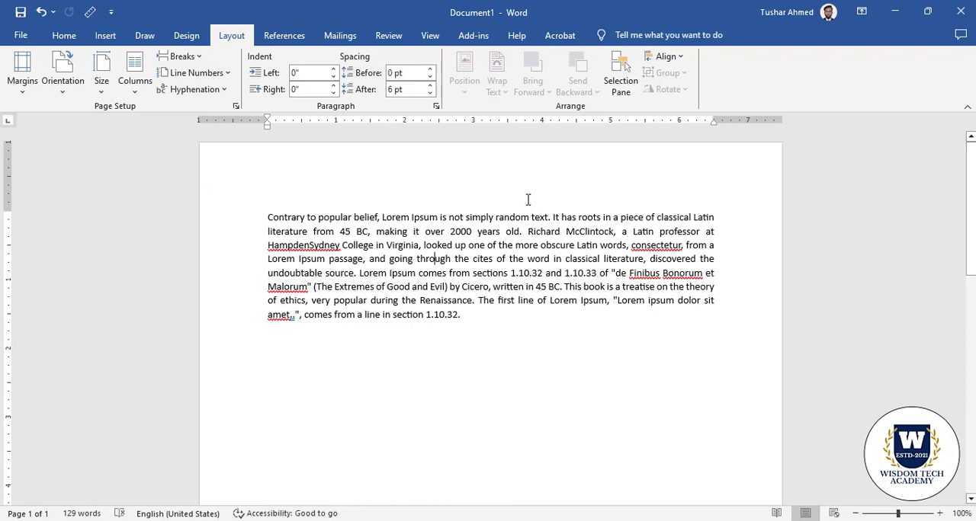
left_click(283, 36)
left_click(340, 36)
left_click(388, 36)
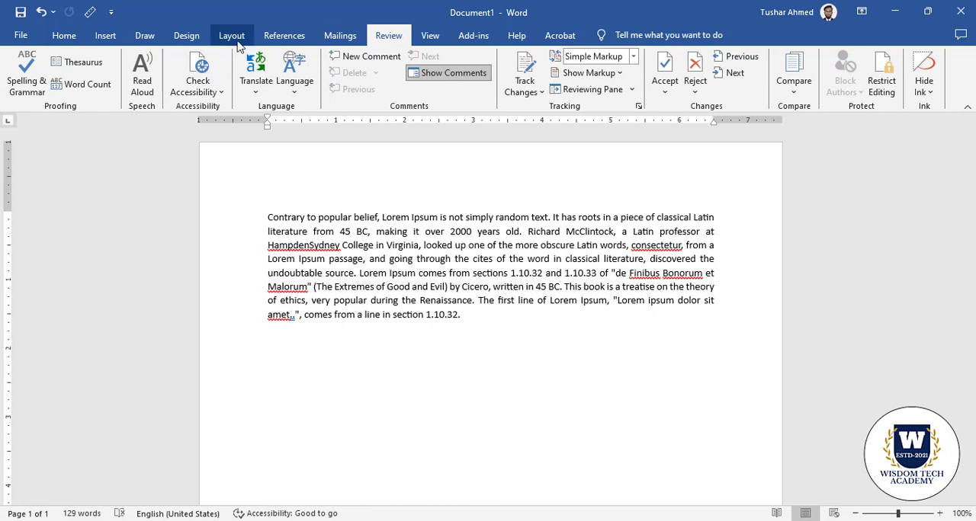
left_click(231, 36)
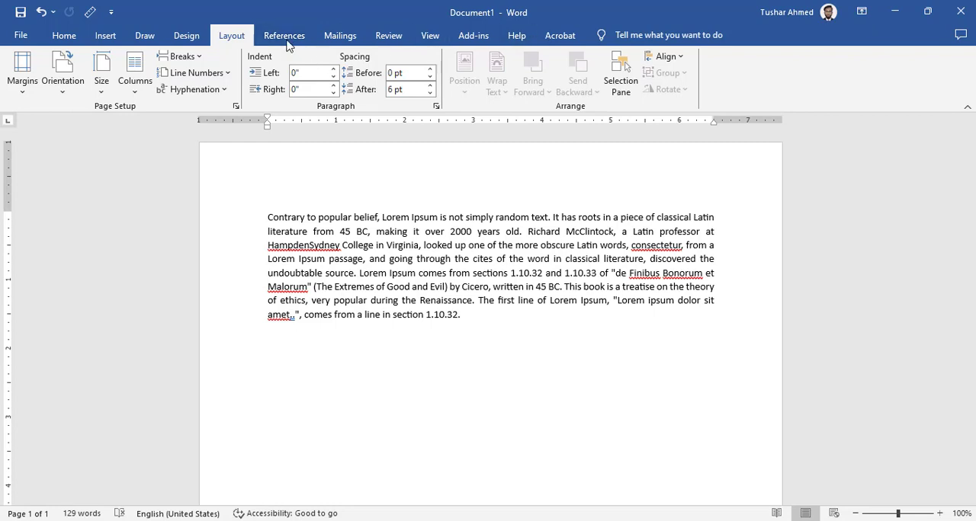
left_click(475, 319)
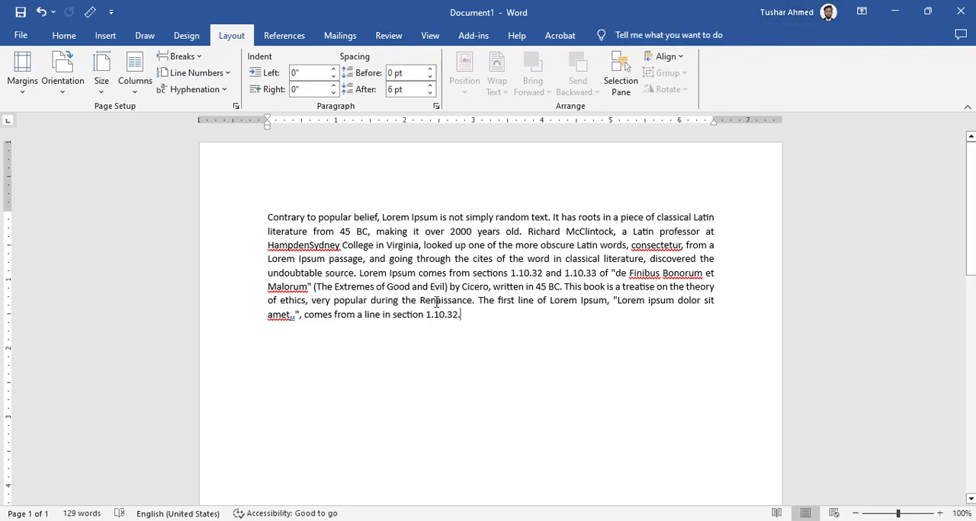
left_click_drag(462, 315, 226, 190)
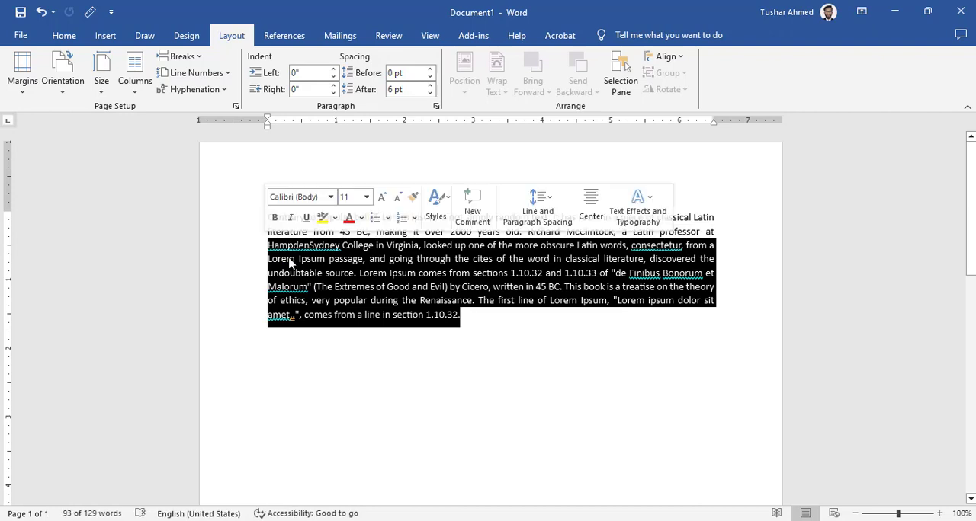
left_click(396, 290)
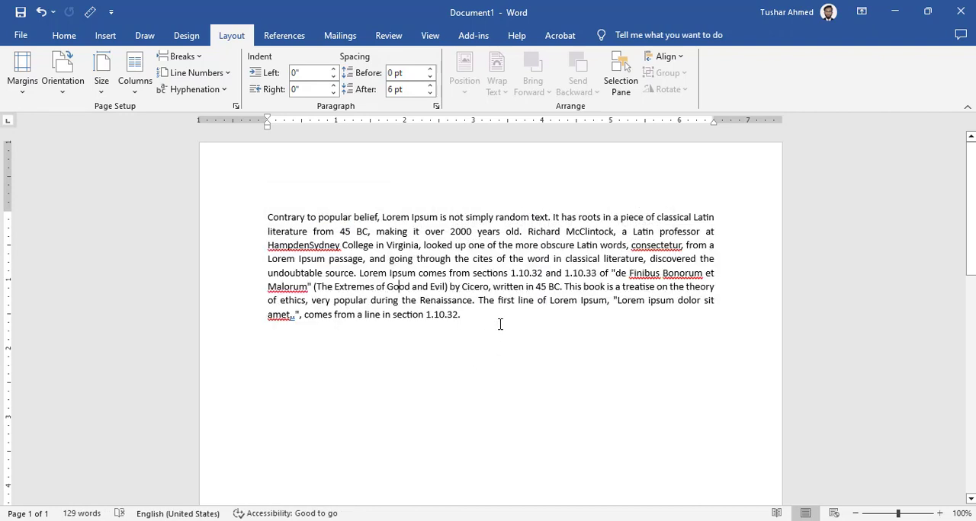